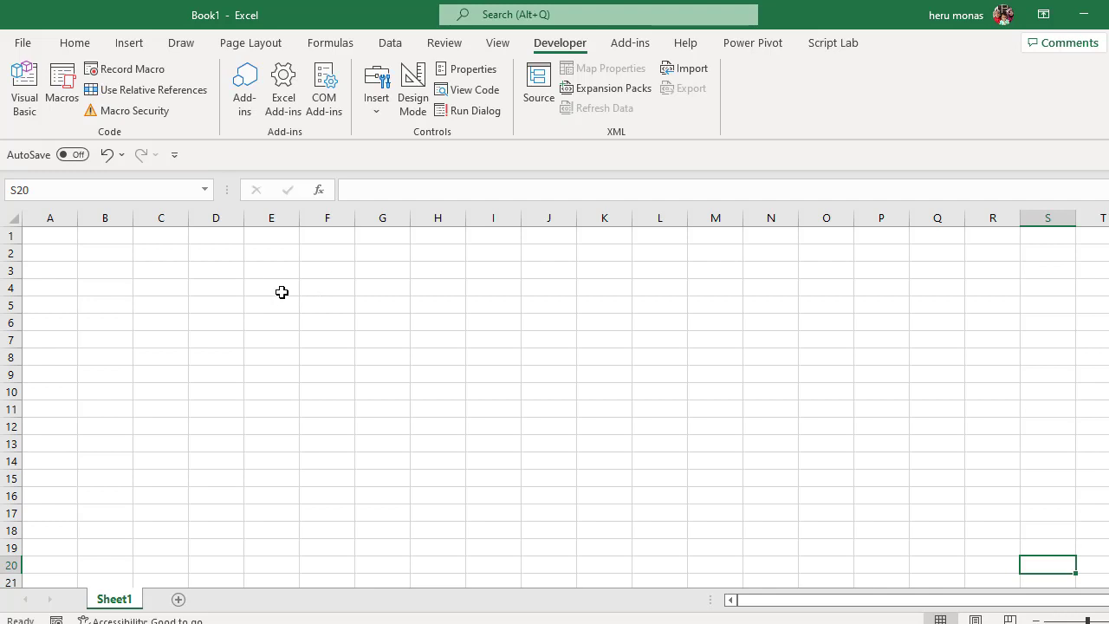
Step: Open the VBA editor and declare a new Sub TrimnyaMonas in Module1
{"action": "left_click", "coordinate": [259, 327]}
{"action": "left_click", "coordinate": [243, 286]}
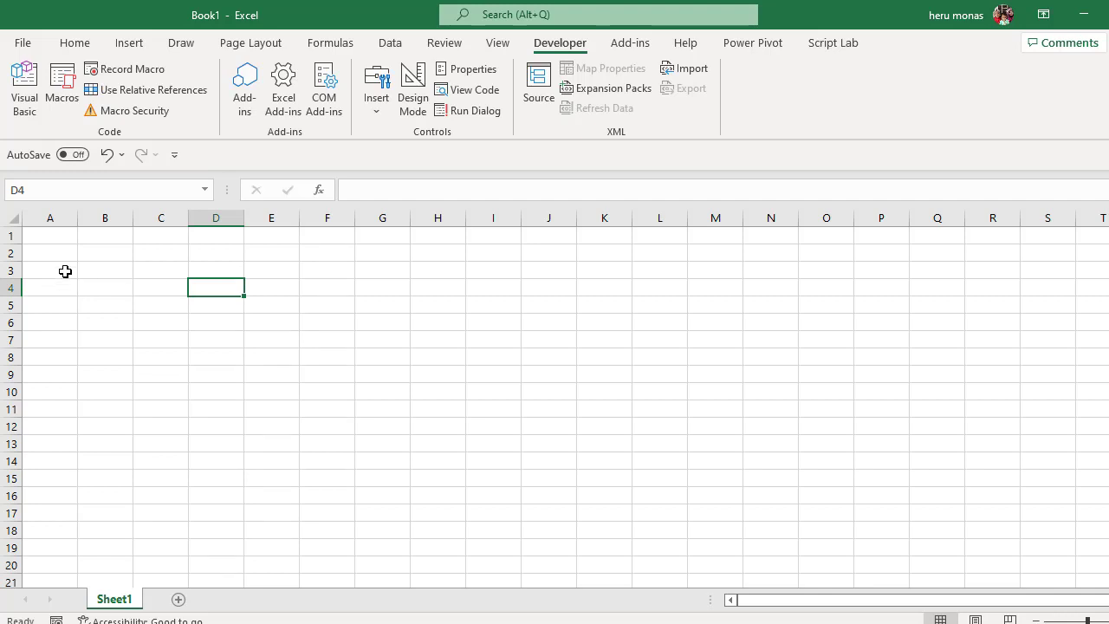
{"action": "left_click", "coordinate": [24, 87]}
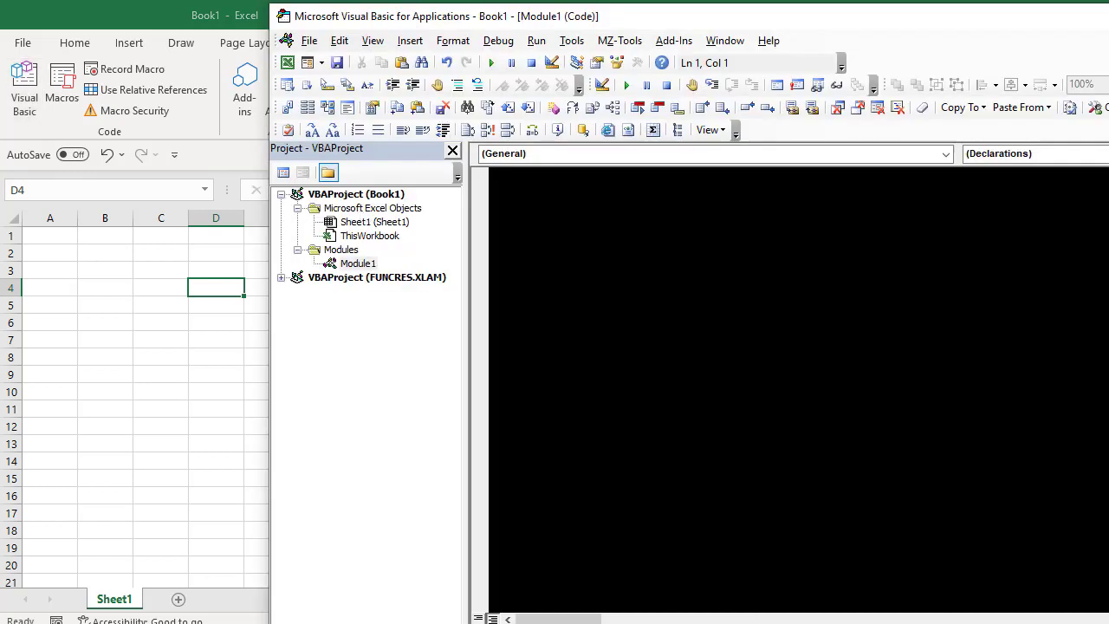
{"action": "type", "text": "sub "}
{"action": "type", "text": "Trimn"}
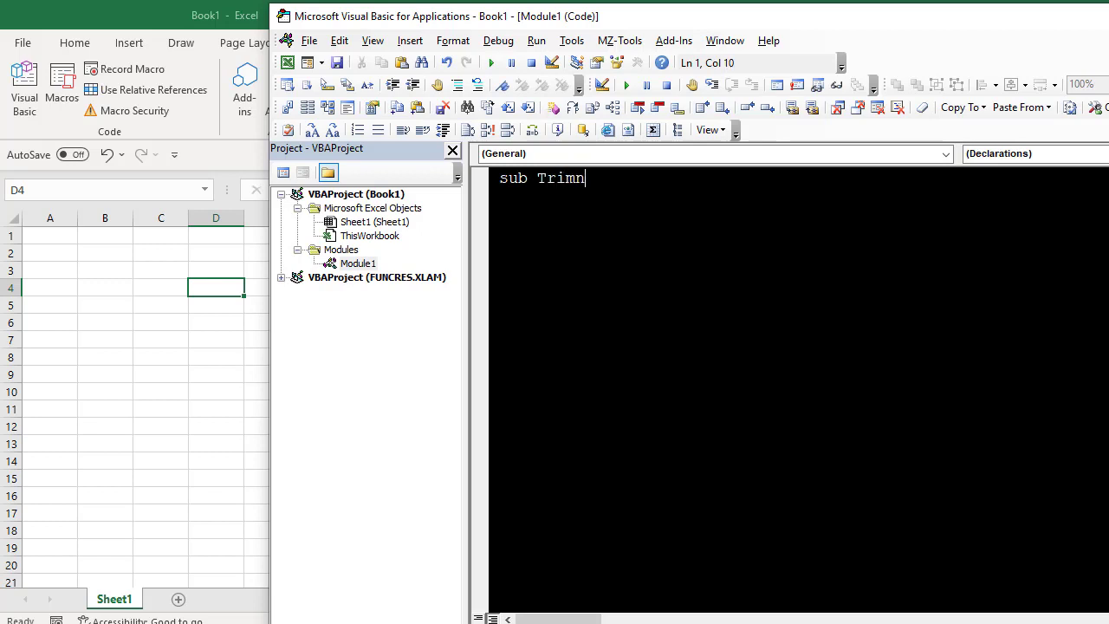
{"action": "type", "text": "yaMonas"}
{"action": "key", "text": "Return"}
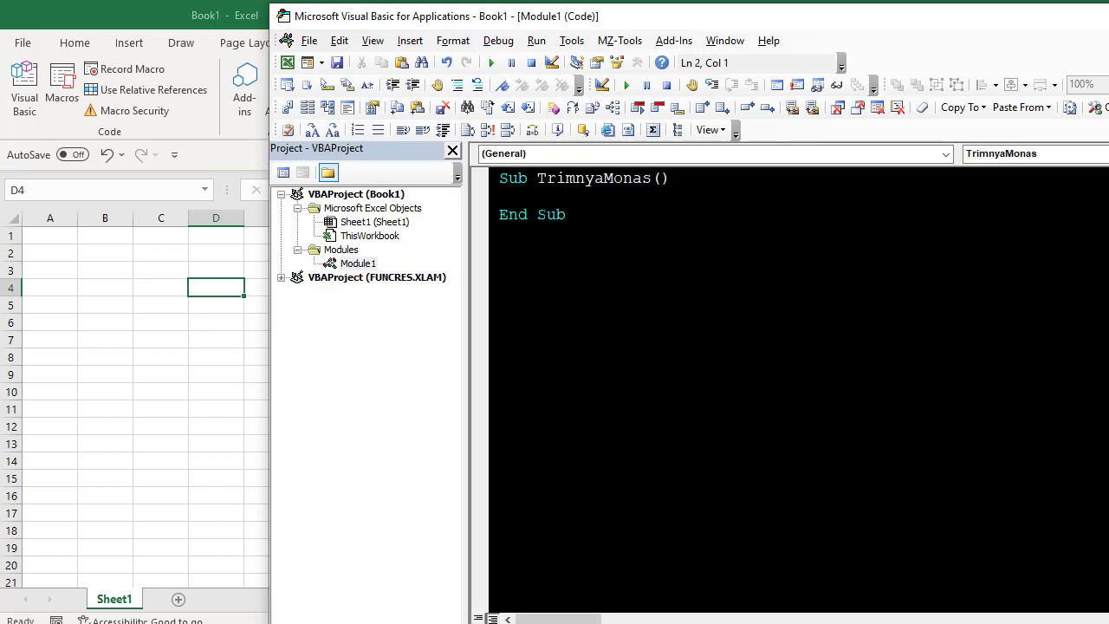
Step: Begin a vba.Trim( call inside the sub body, then go back to the Excel sheet
{"action": "type", "text": "vb"}
{"action": "type", "text": "a.tr"}
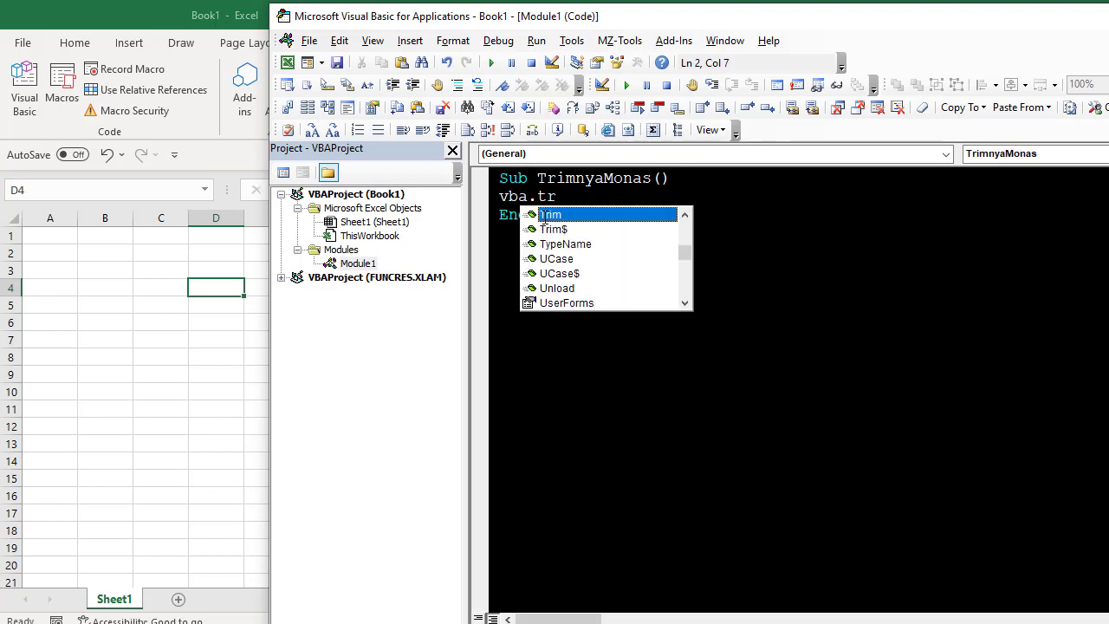
{"action": "key", "text": "Tab"}
{"action": "type", "text": "("}
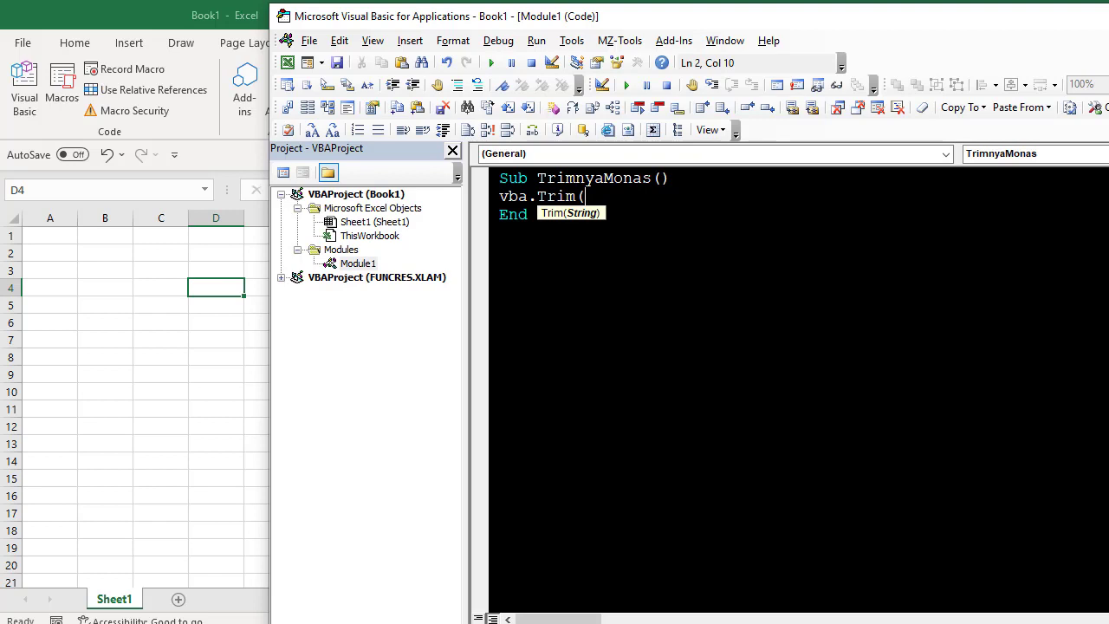
{"action": "key", "text": "shift+Left"}
{"action": "key", "text": "shift+Left"}
{"action": "key", "text": "shift+Left"}
{"action": "key", "text": "shift+Left"}
{"action": "key", "text": "shift+Left"}
{"action": "key", "text": "shift+Left"}
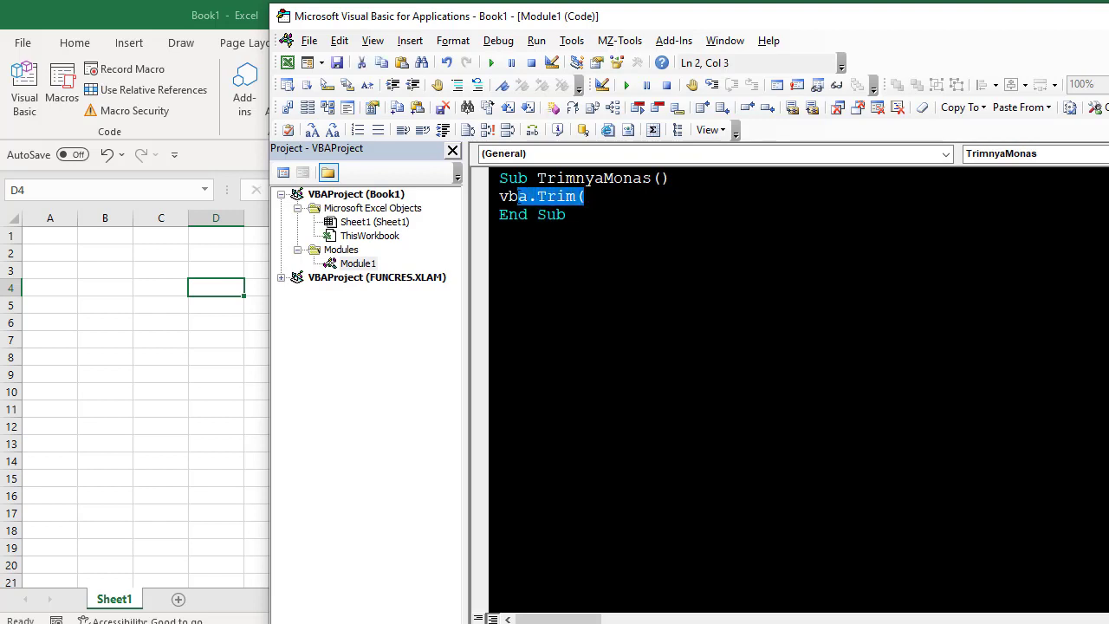
{"action": "key", "text": "shift+Left"}
{"action": "key", "text": "shift+Left"}
{"action": "left_click", "coordinate": [204, 268]}
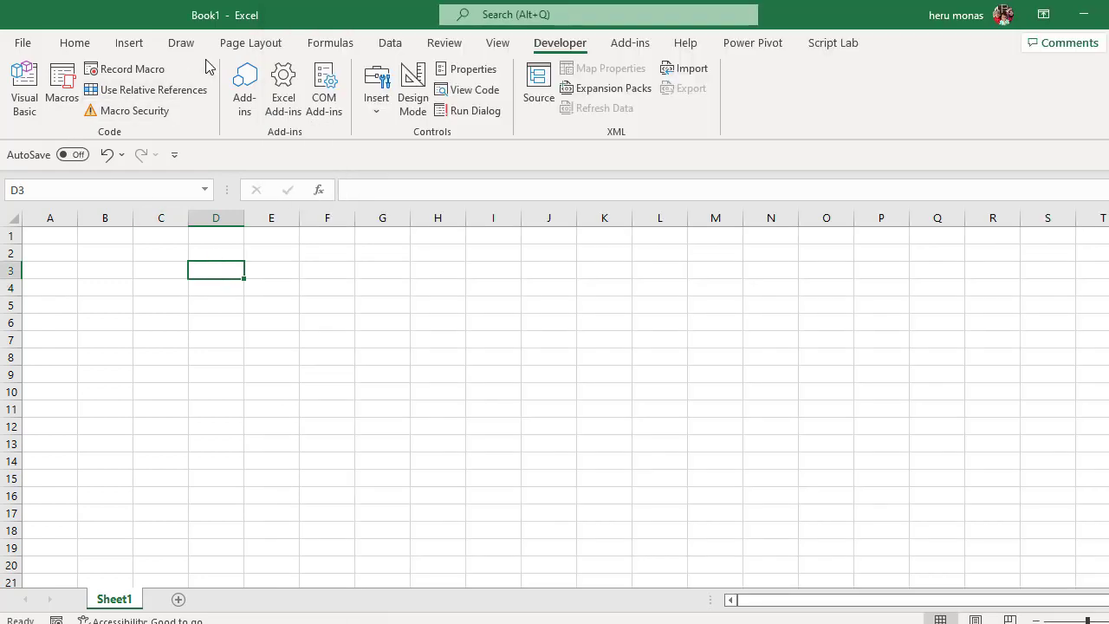
Step: Type =trim in E3, browse the Formulas Text functions list for TRIM, then clear E3
{"action": "left_click", "coordinate": [336, 48]}
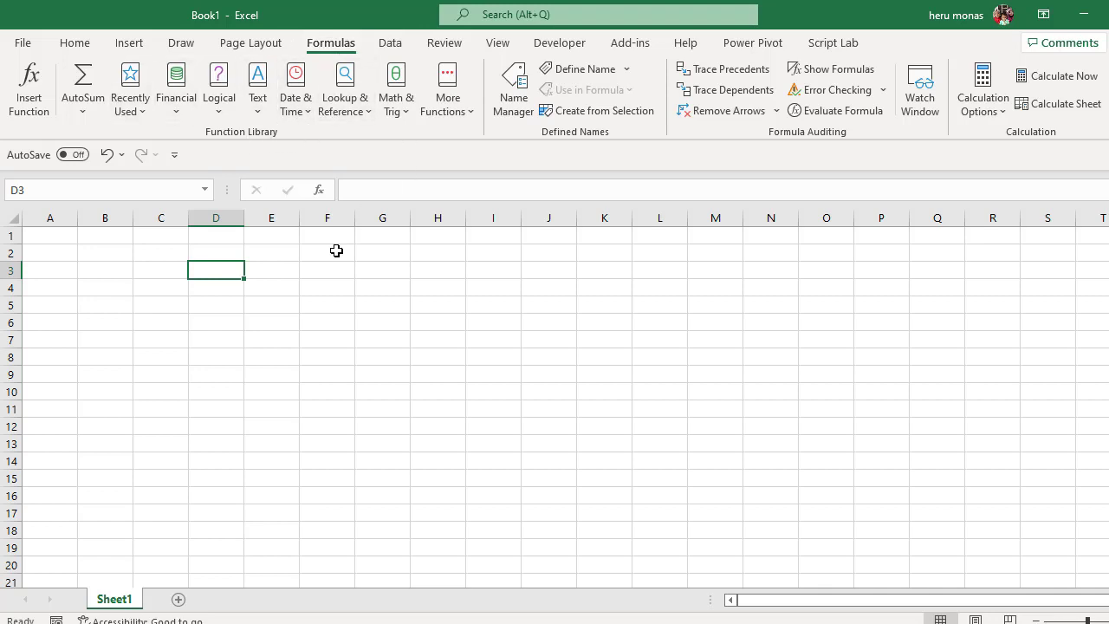
{"action": "left_click", "coordinate": [259, 274]}
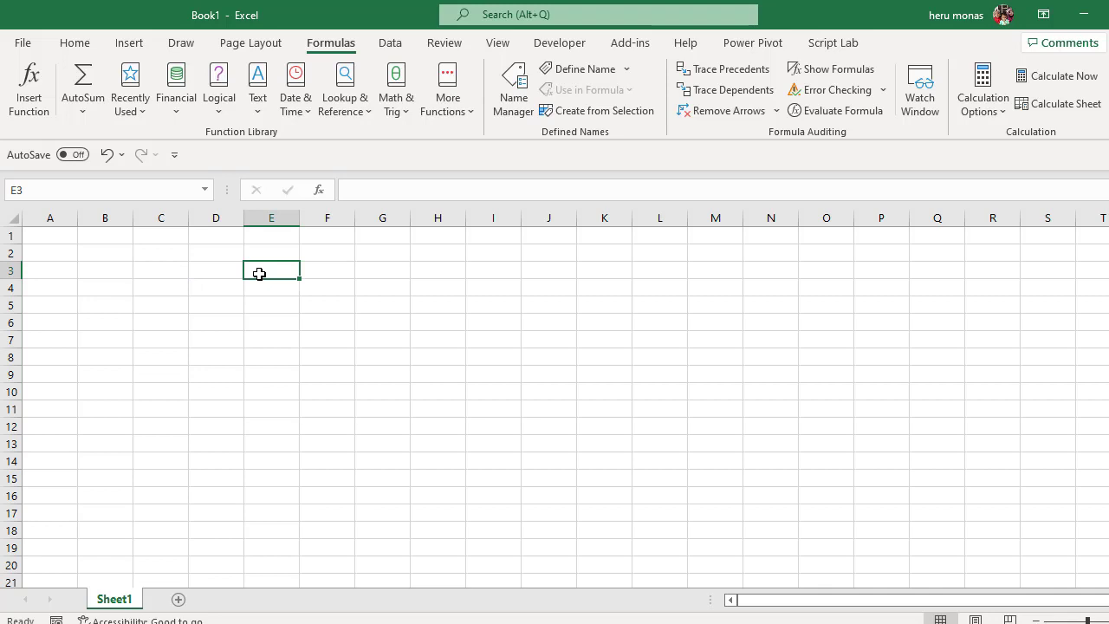
{"action": "type", "text": "=trim"}
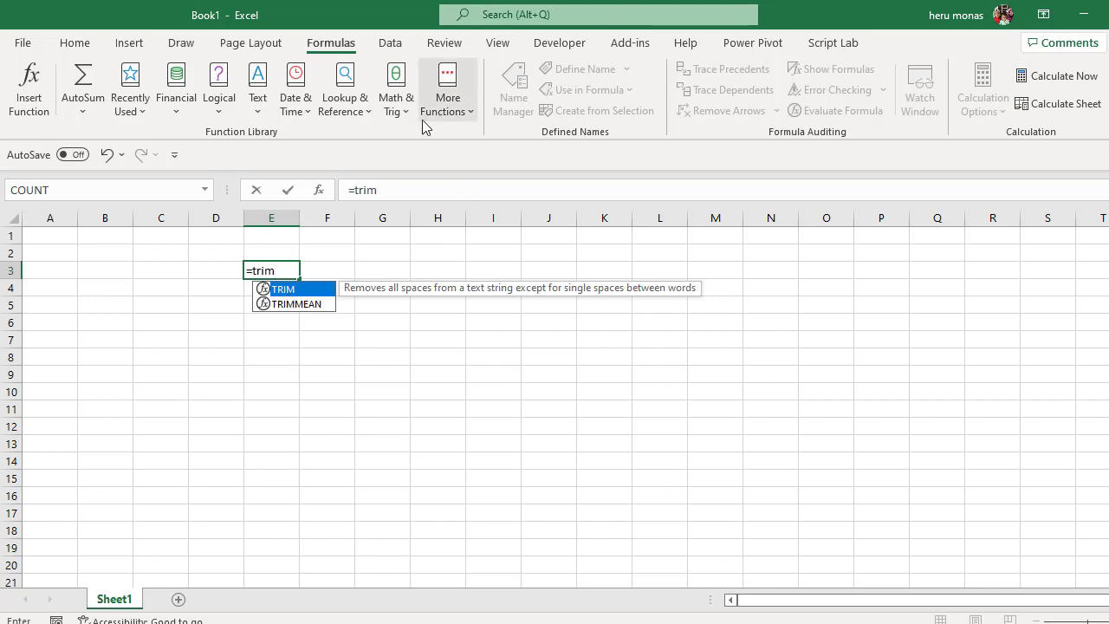
{"action": "left_click", "coordinate": [256, 111]}
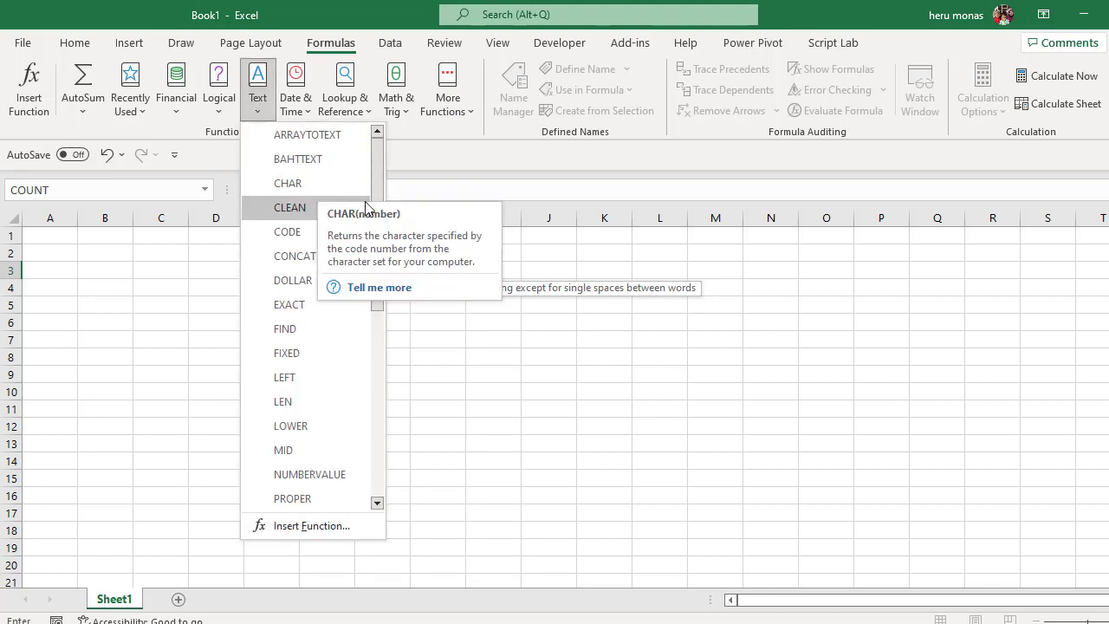
{"action": "left_click_drag", "start_coordinate": [375, 195], "coordinate": [378, 367]}
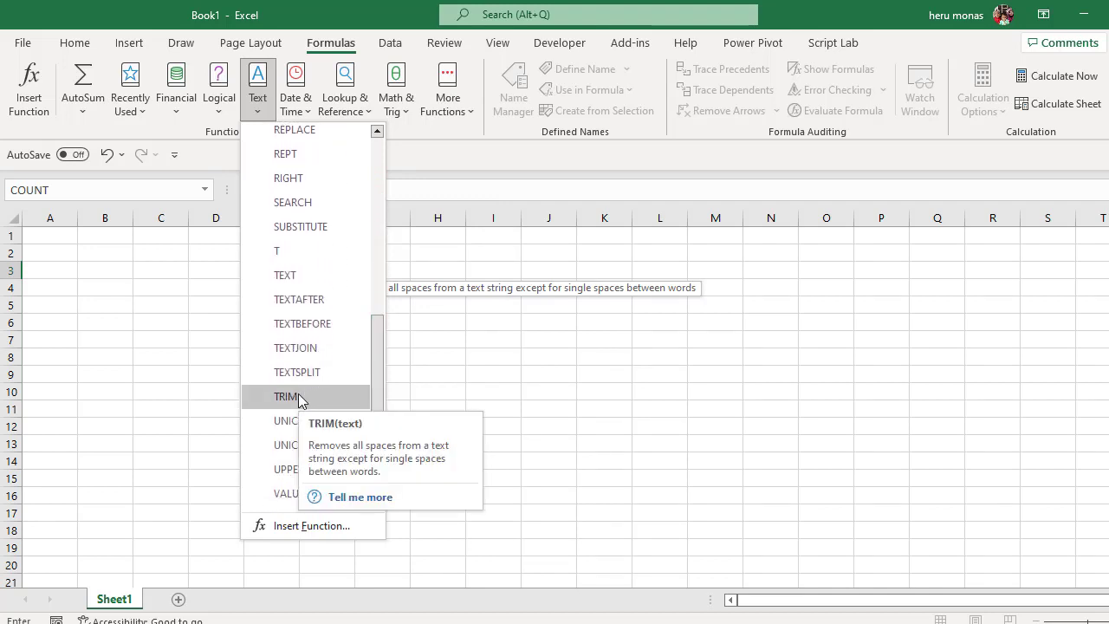
{"action": "key", "text": "Escape"}
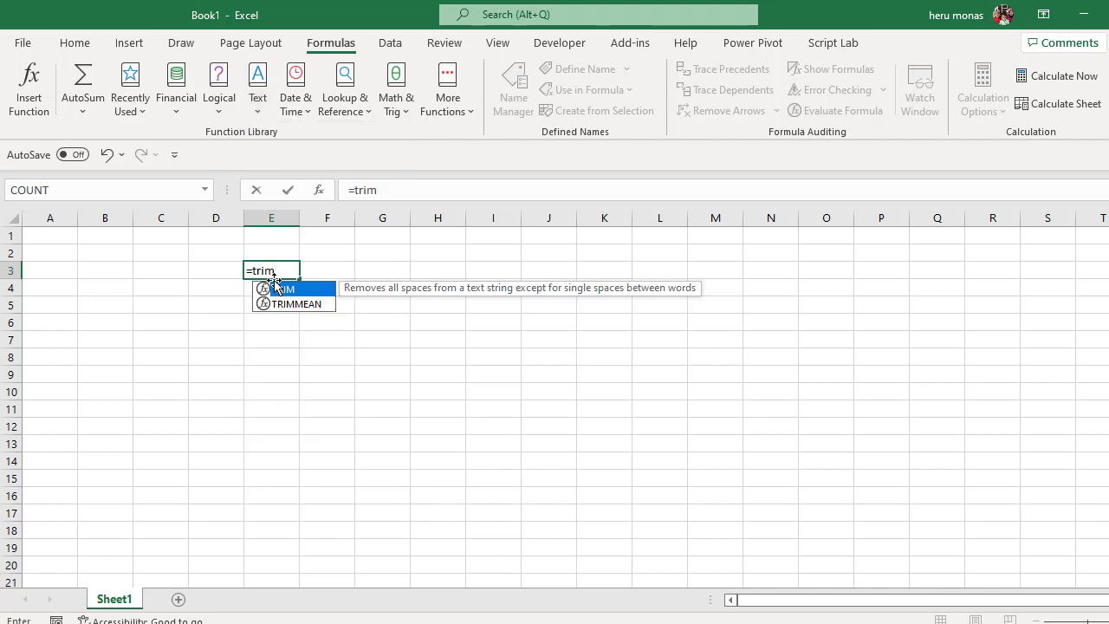
{"action": "key", "text": "BackSpace"}
{"action": "key", "text": "BackSpace"}
{"action": "key", "text": "BackSpace"}
{"action": "key", "text": "BackSpace"}
{"action": "key", "text": "BackSpace"}
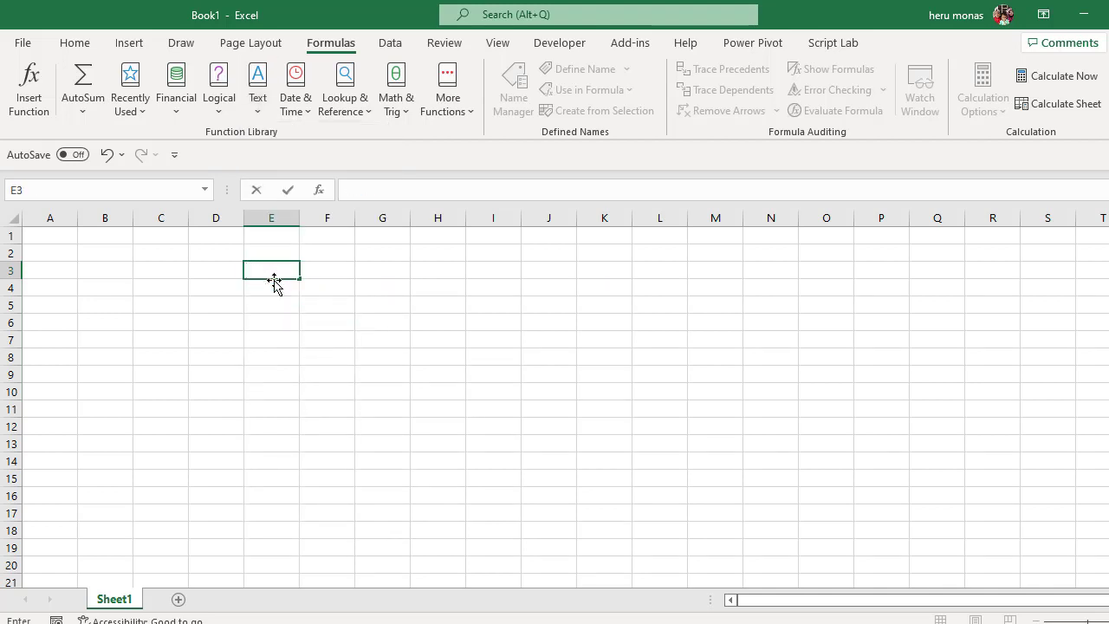
Step: Enter the header 'Data' in B1 and '1 2 3 4 5' in B2
{"action": "left_click", "coordinate": [320, 320]}
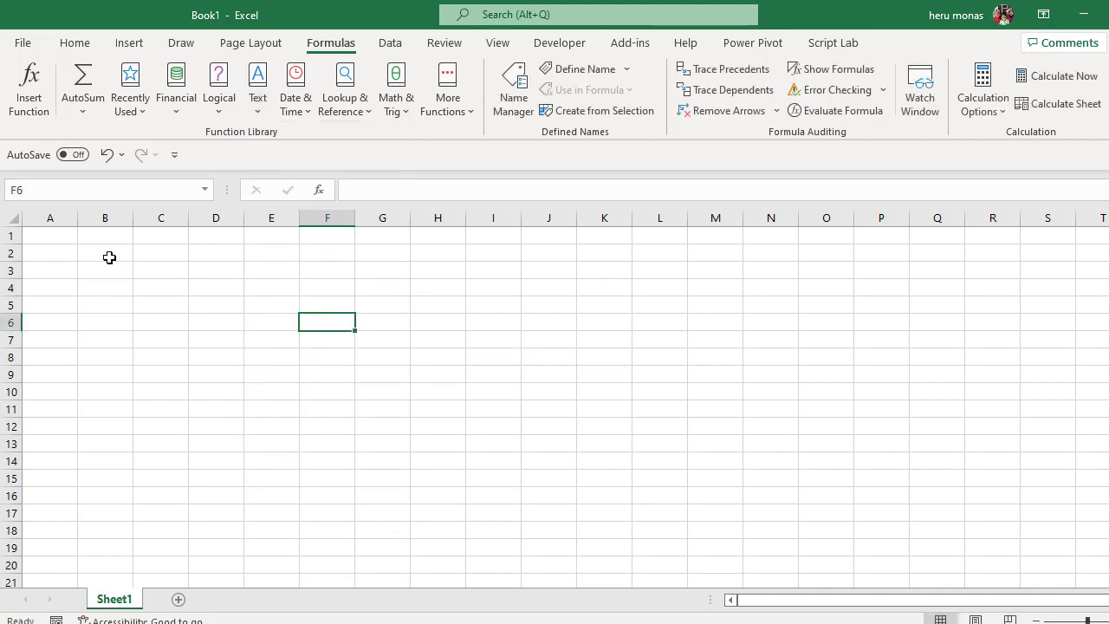
{"action": "left_click", "coordinate": [118, 233]}
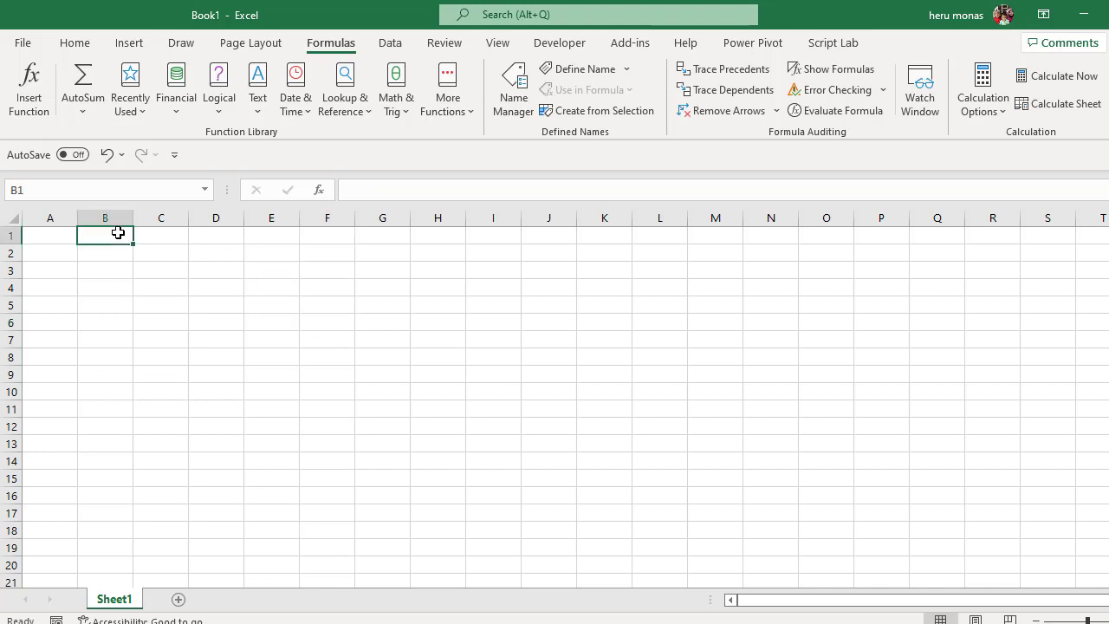
{"action": "type", "text": "Dta"}
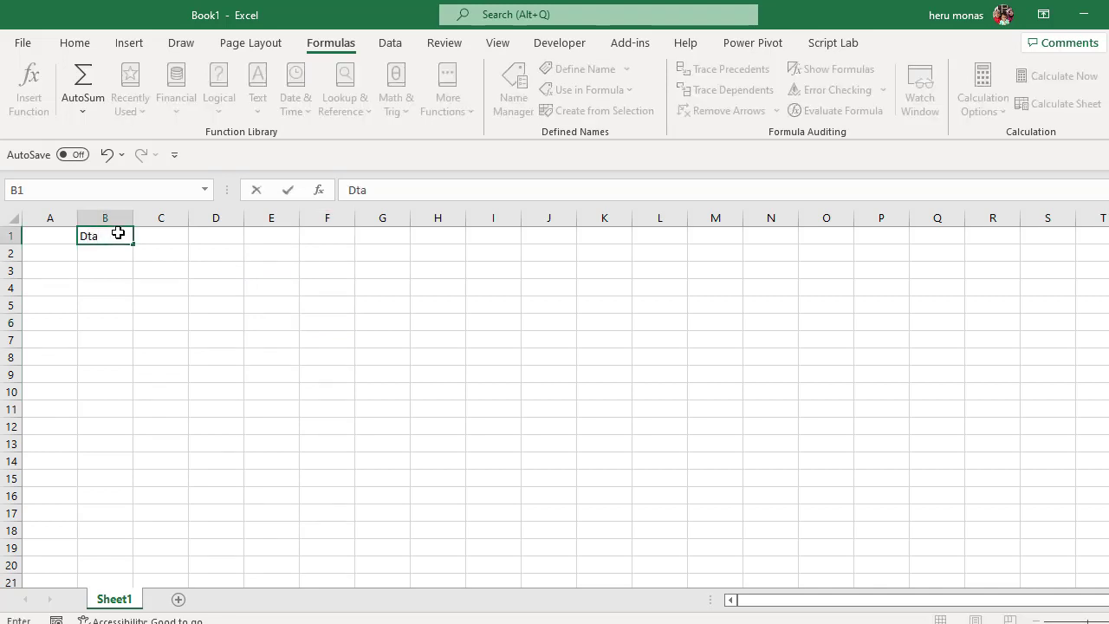
{"action": "key", "text": "BackSpace"}
{"action": "key", "text": "BackSpace"}
{"action": "type", "text": "ata"}
{"action": "left_click", "coordinate": [122, 257]}
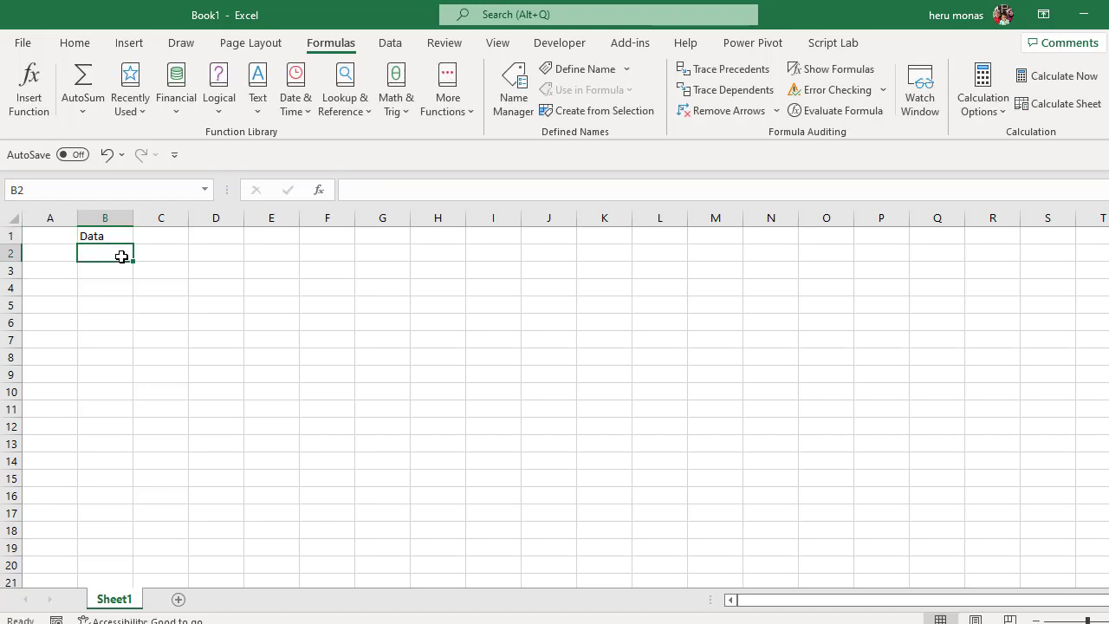
{"action": "type", "text": "1 "}
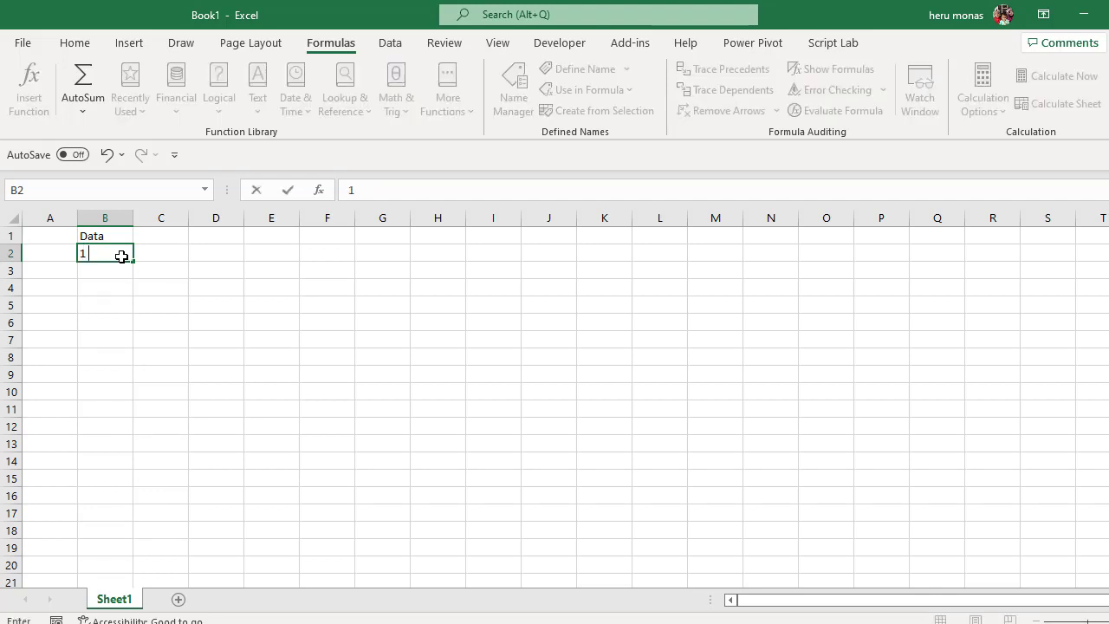
{"action": "type", "text": "2 3 "}
{"action": "type", "text": "4 5"}
{"action": "left_click", "coordinate": [127, 286]}
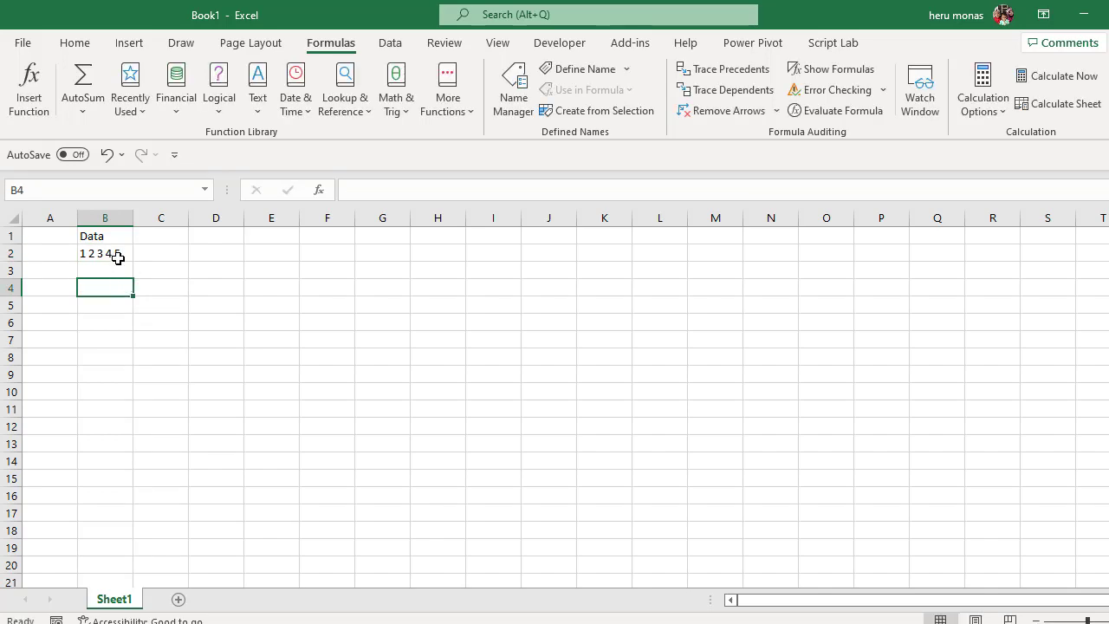
Step: Give cell B2 a yellow fill from the Home tab
{"action": "left_click", "coordinate": [118, 258]}
{"action": "left_click", "coordinate": [23, 44]}
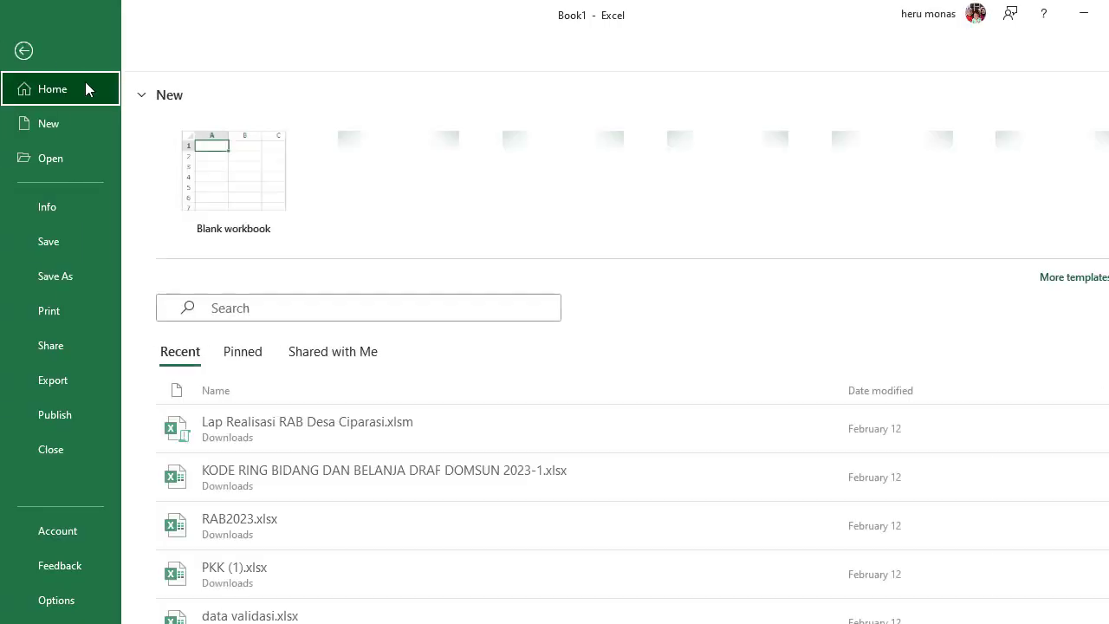
{"action": "left_click", "coordinate": [23, 51]}
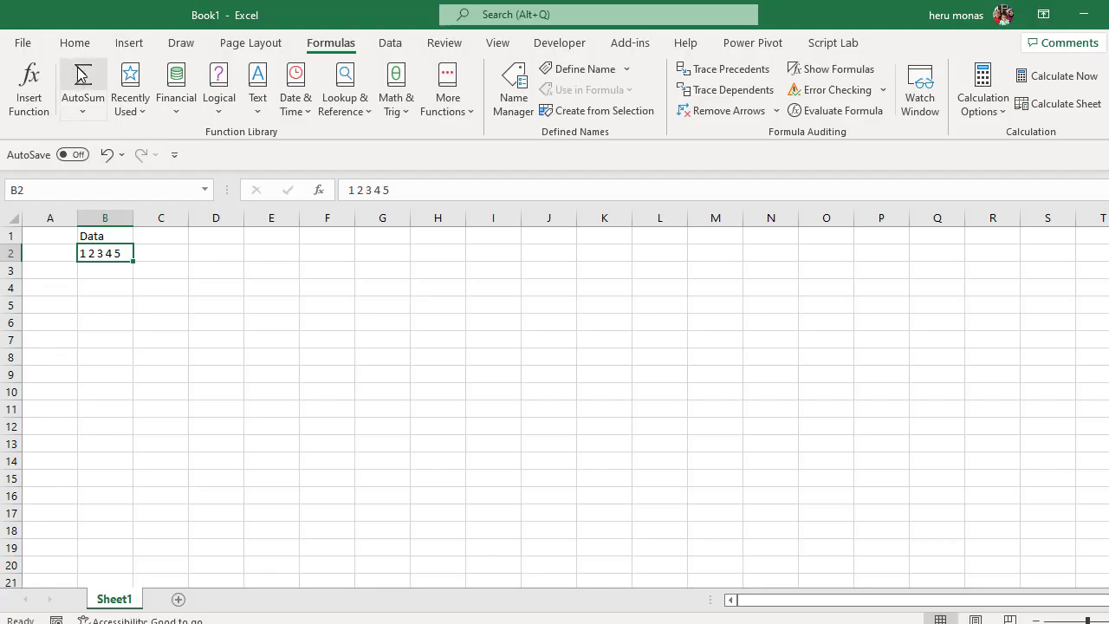
{"action": "left_click", "coordinate": [77, 45]}
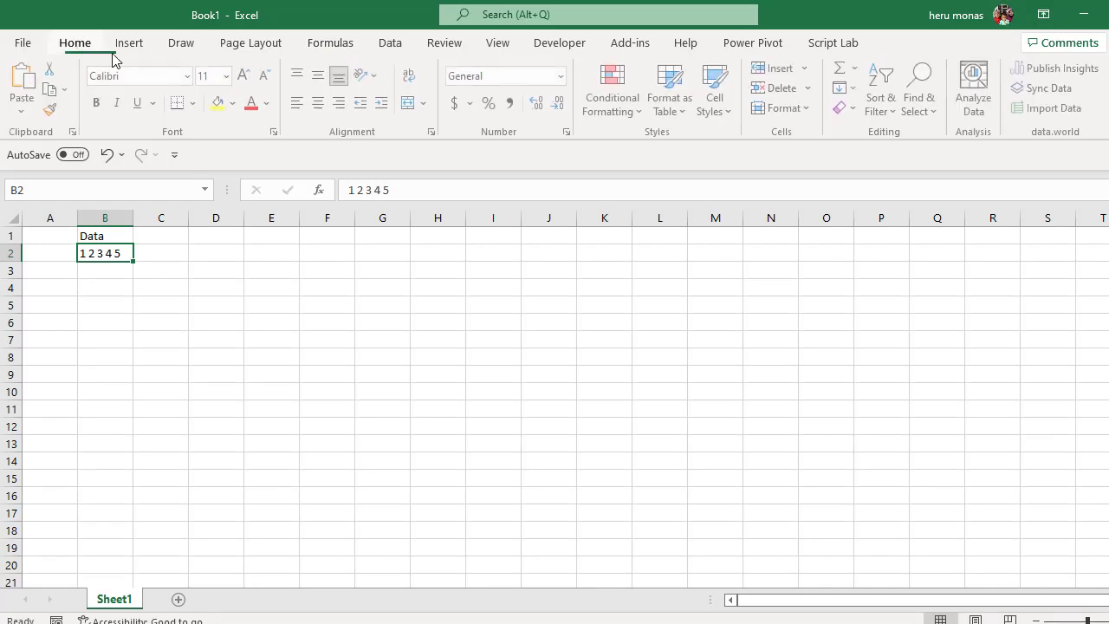
{"action": "left_click", "coordinate": [217, 104]}
{"action": "left_click", "coordinate": [226, 321]}
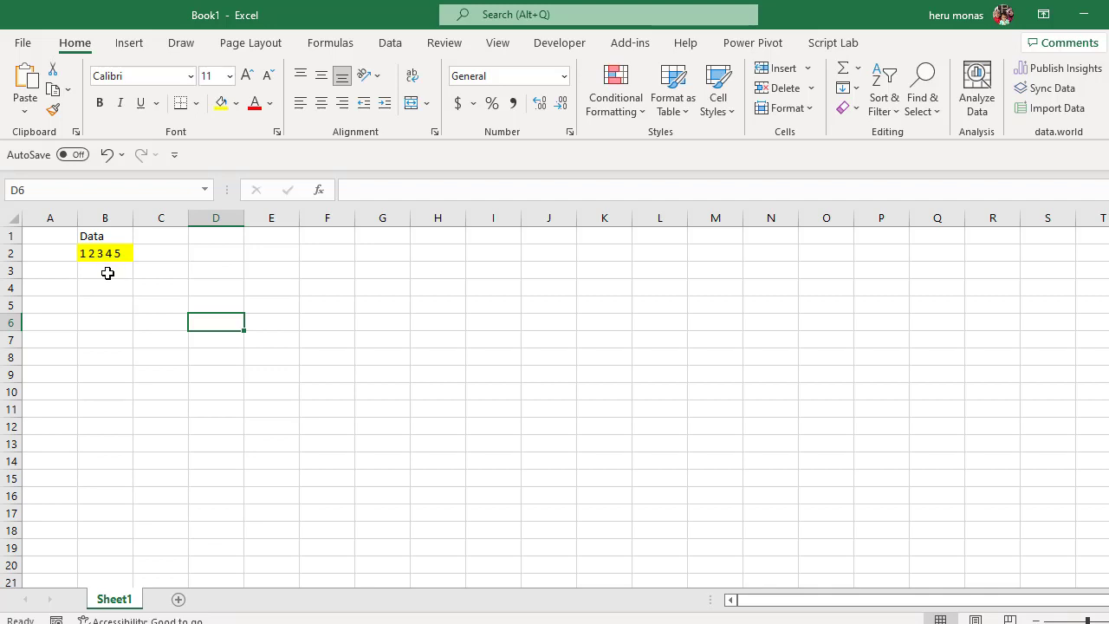
{"action": "left_click", "coordinate": [107, 273]}
Step: Enter =LEN(B2) in B3, which returns 10
{"action": "type", "text": "="}
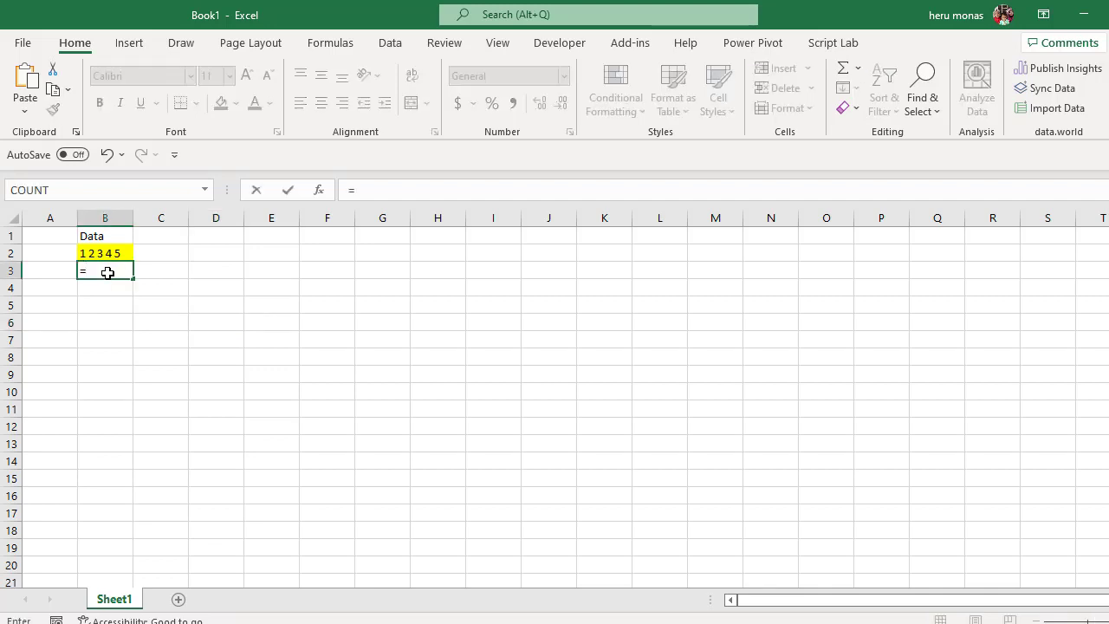
{"action": "type", "text": "len"}
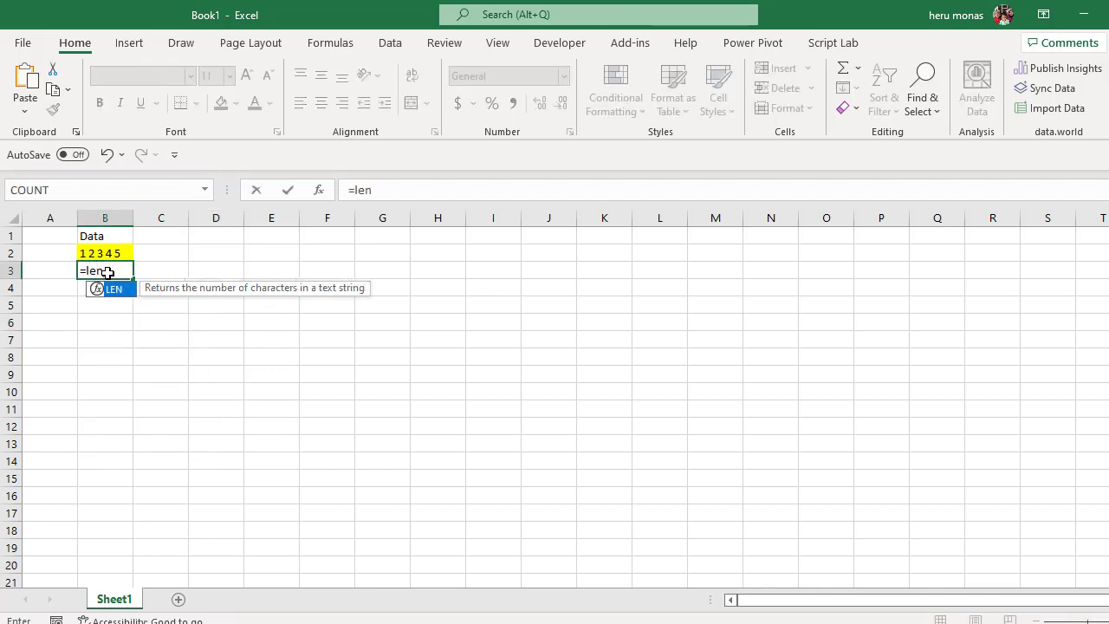
{"action": "type", "text": "("}
{"action": "left_click", "coordinate": [118, 253]}
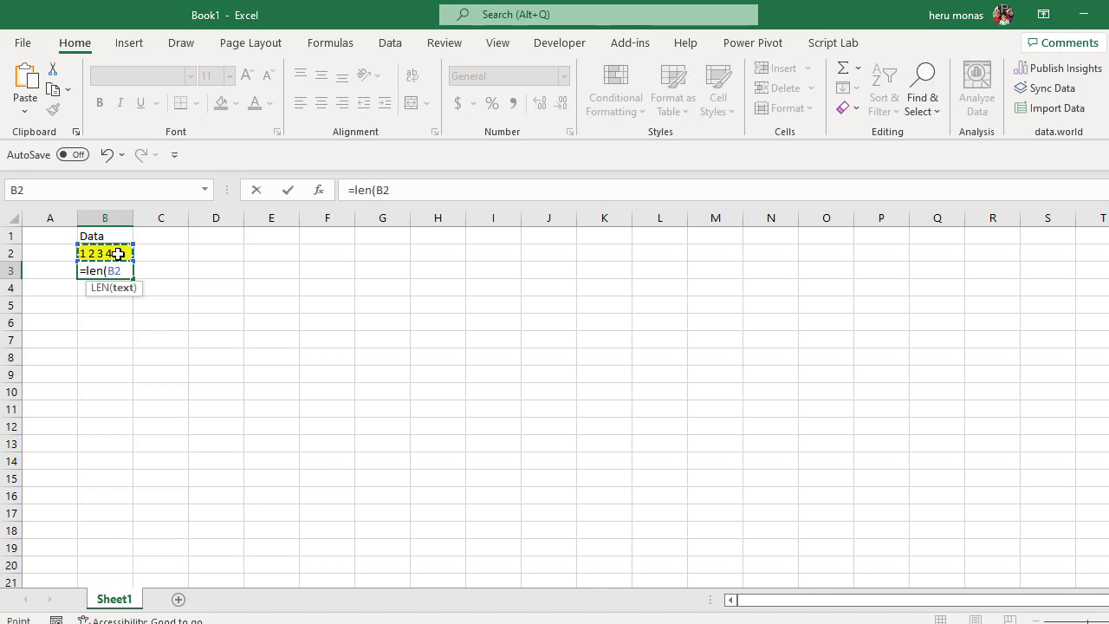
{"action": "type", "text": ")"}
{"action": "key", "text": "Return"}
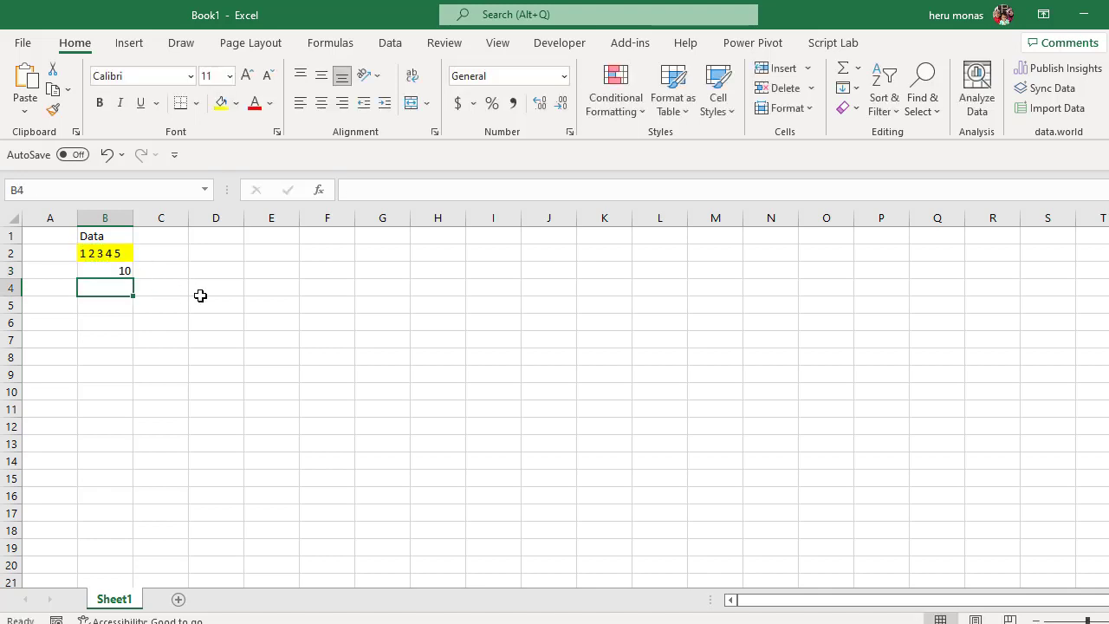
{"action": "left_click", "coordinate": [201, 295]}
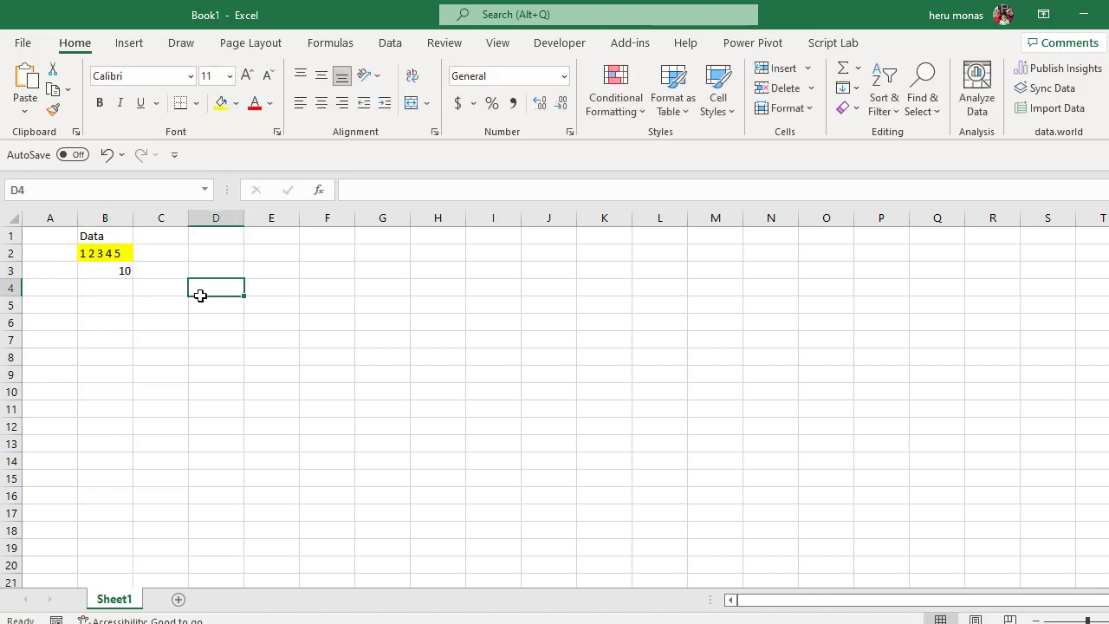
Step: Inspect B2's '1 2 3 4 5' text in the formula bar, leaving it unchanged
{"action": "left_click", "coordinate": [84, 253]}
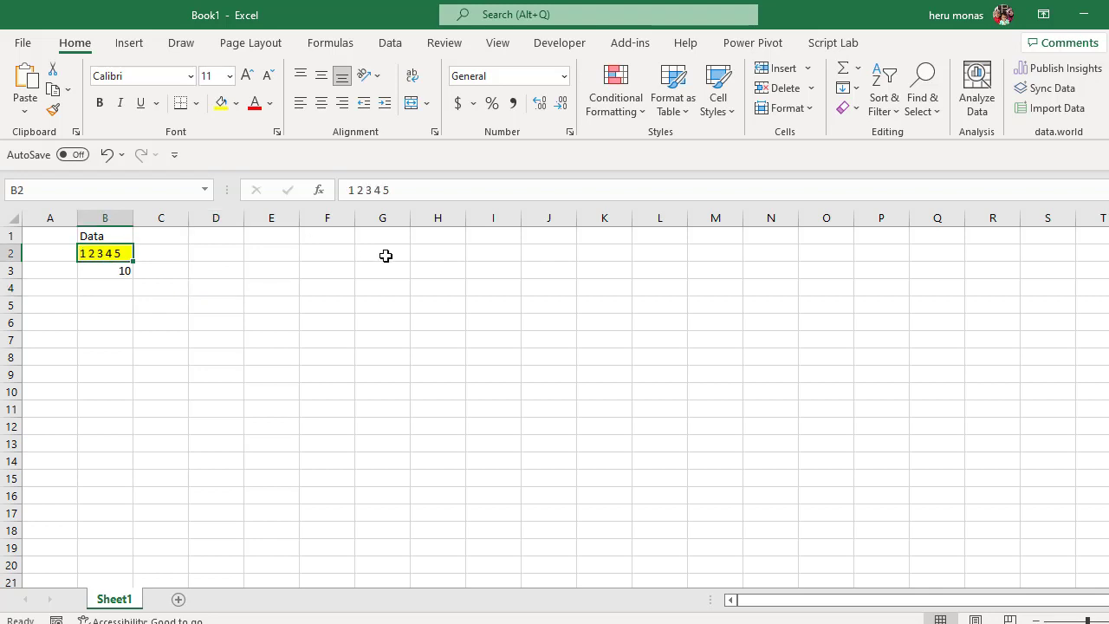
{"action": "left_click", "coordinate": [350, 189]}
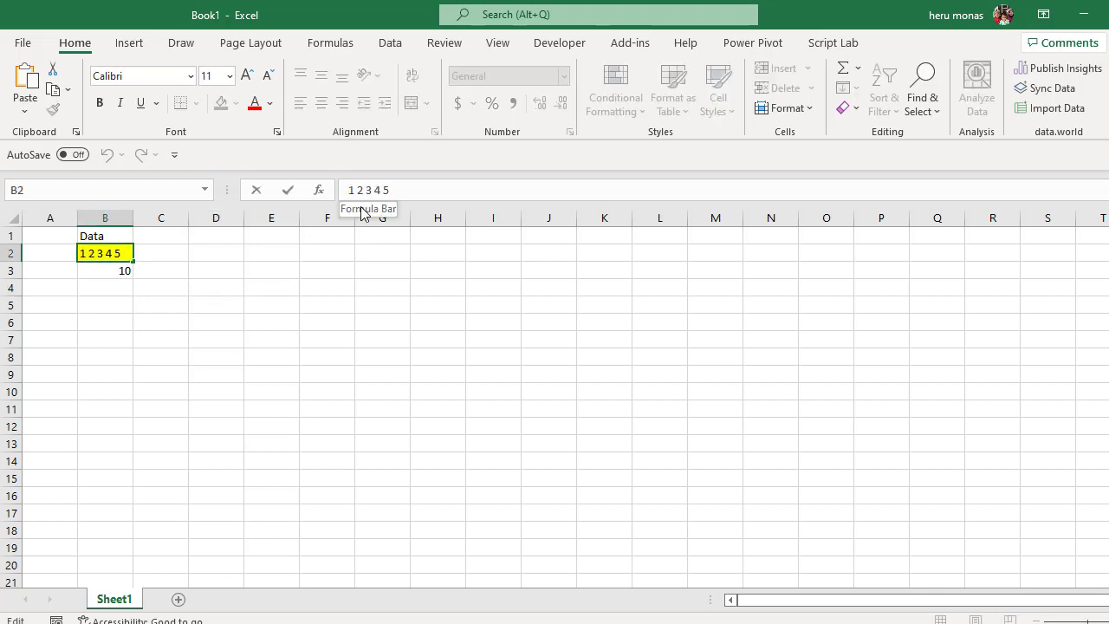
{"action": "key", "text": "Right"}
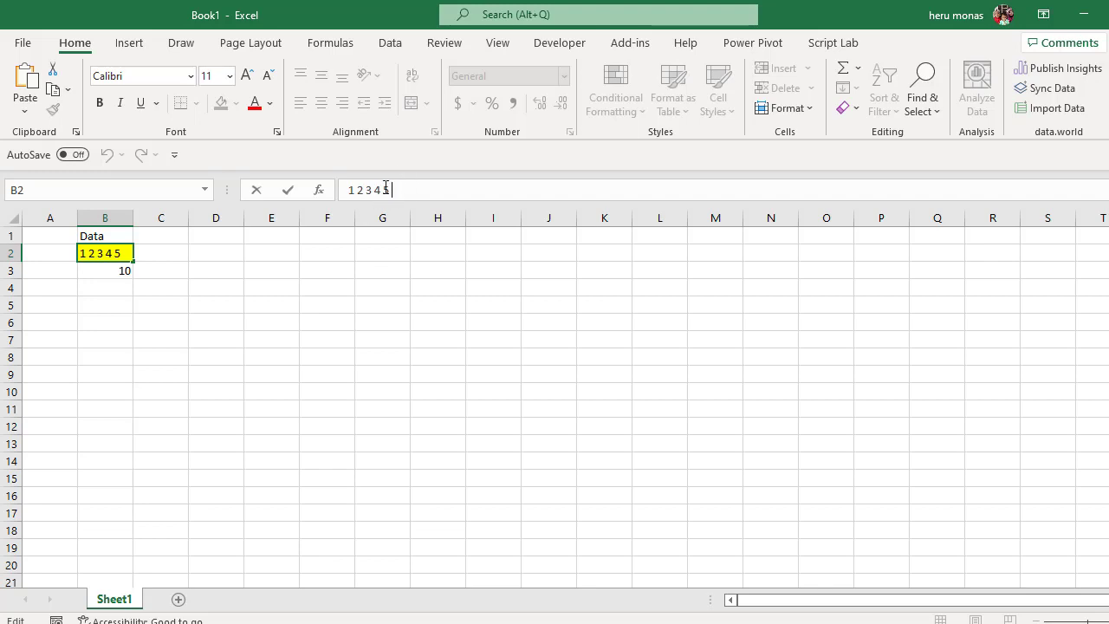
{"action": "left_click", "coordinate": [391, 191]}
{"action": "left_click", "coordinate": [310, 298]}
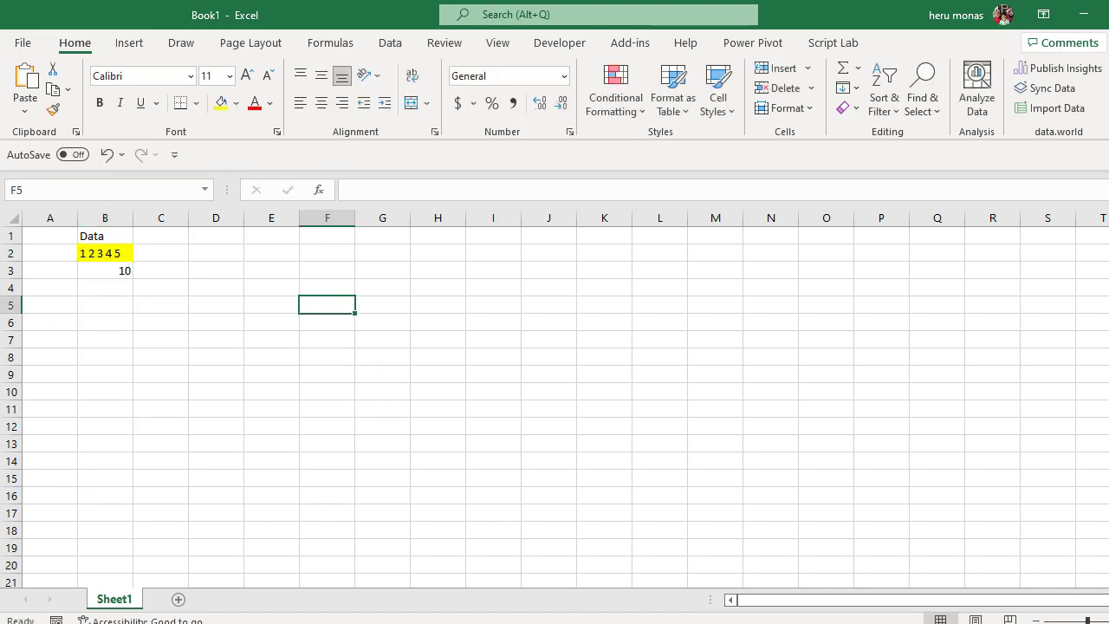
Step: In the VBA editor, delete the unfinished vba.Trim( line from TrimnyaMonas
{"action": "left_click", "coordinate": [710, 592]}
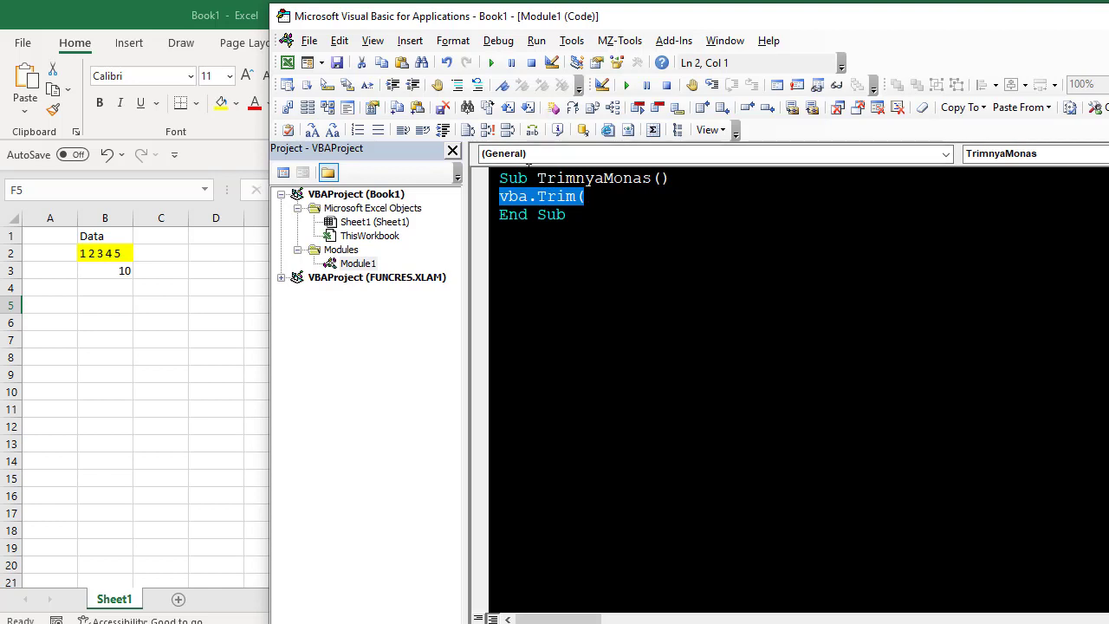
{"action": "key", "text": "Right"}
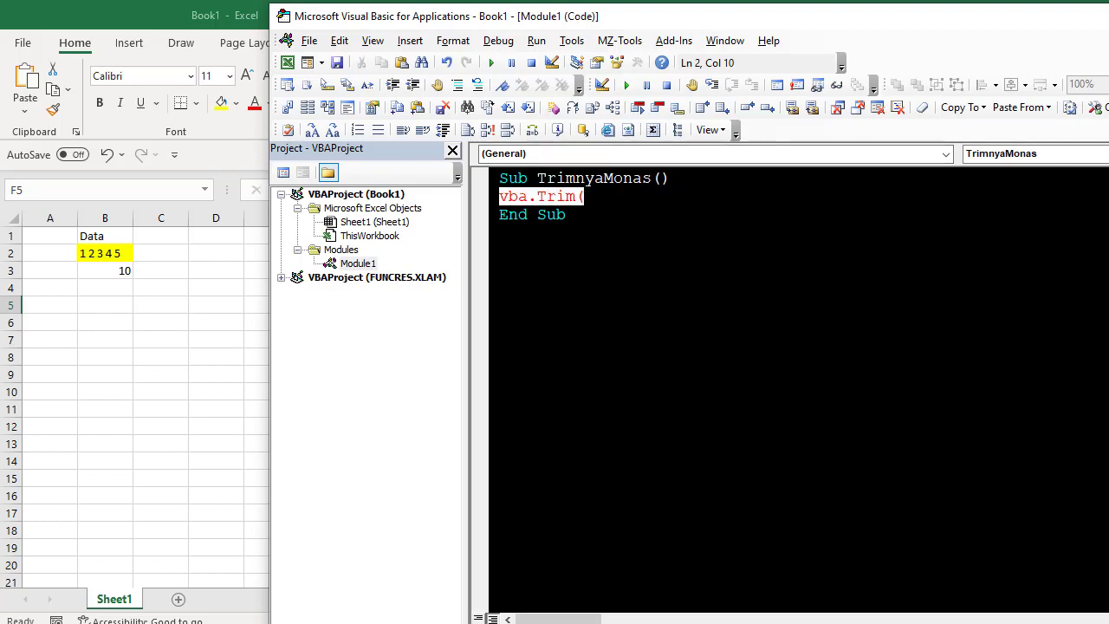
{"action": "key", "text": "BackSpace"}
{"action": "key", "text": "BackSpace"}
{"action": "key", "text": "BackSpace"}
{"action": "key", "text": "BackSpace"}
{"action": "key", "text": "BackSpace"}
{"action": "key", "text": "BackSpace"}
{"action": "key", "text": "BackSpace"}
{"action": "key", "text": "BackSpace"}
{"action": "key", "text": "BackSpace"}
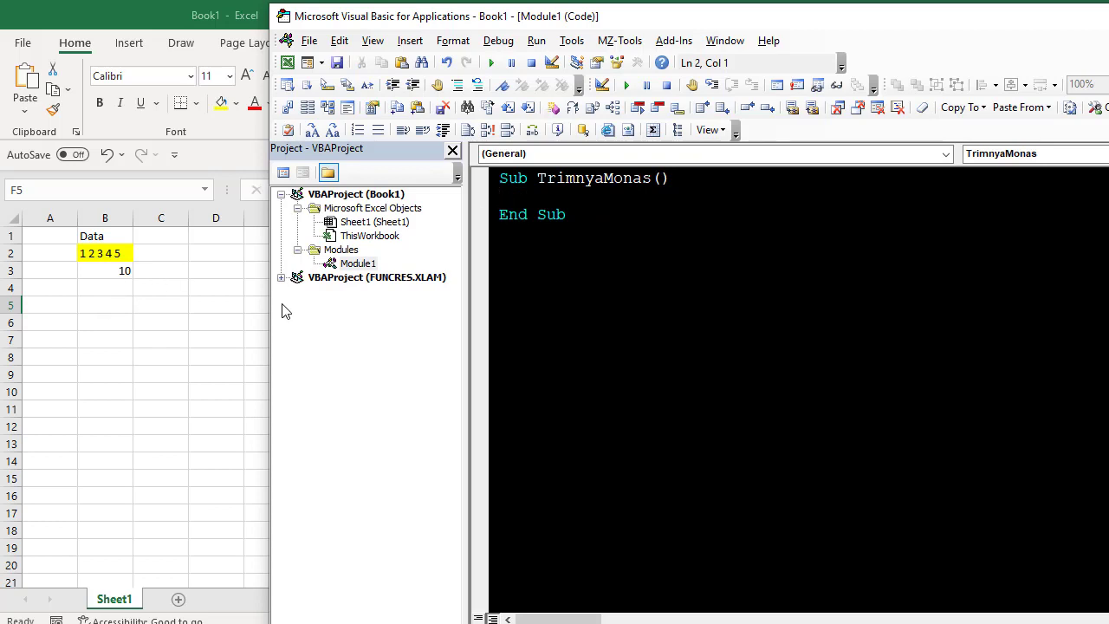
Step: Write Range("B5") = VBA.Trim(ActiveCell.Text) as the body of the TrimnyaMonas macro
{"action": "type", "text": "Ran"}
{"action": "type", "text": "ge(\""}
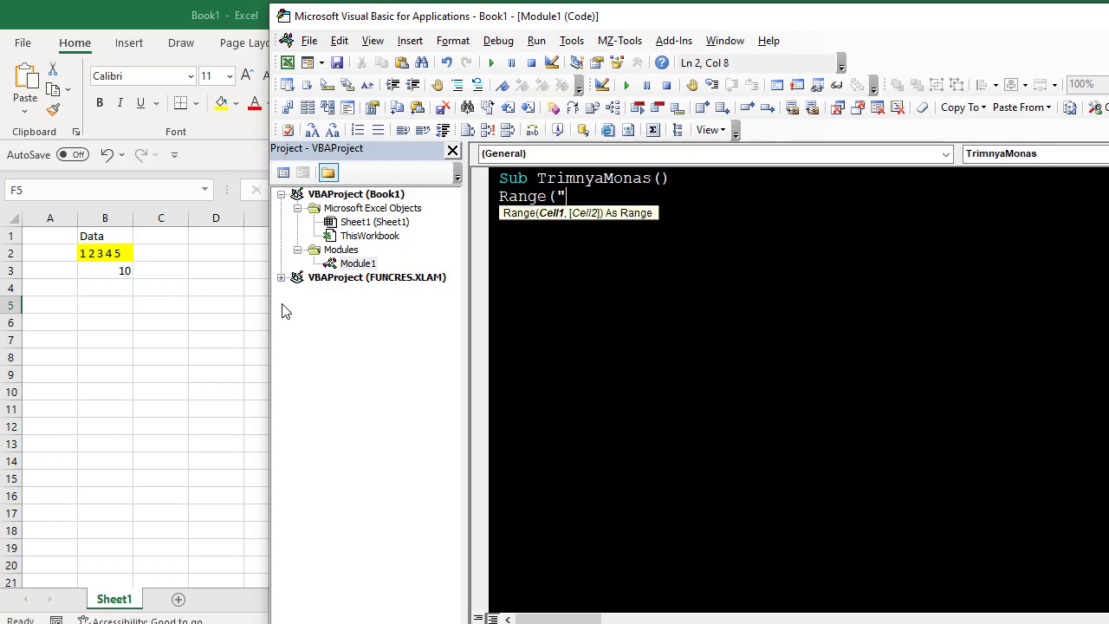
{"action": "type", "text": "B5\""}
{"action": "type", "text": ")= "}
{"action": "type", "text": "vba"}
{"action": "type", "text": ".tr"}
{"action": "key", "text": "Tab"}
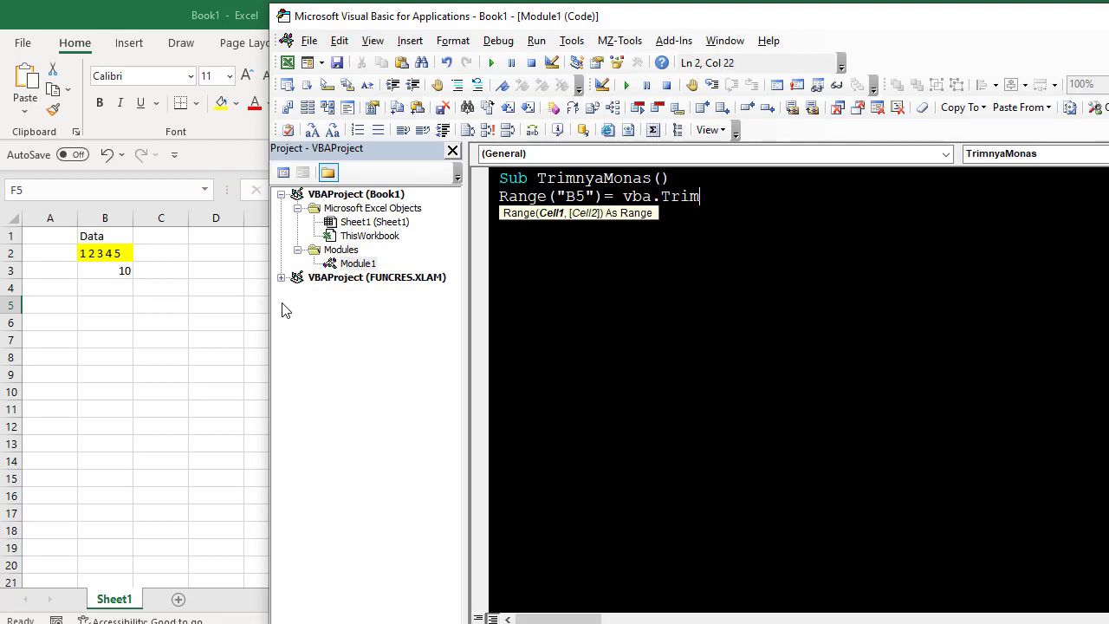
{"action": "type", "text": "("}
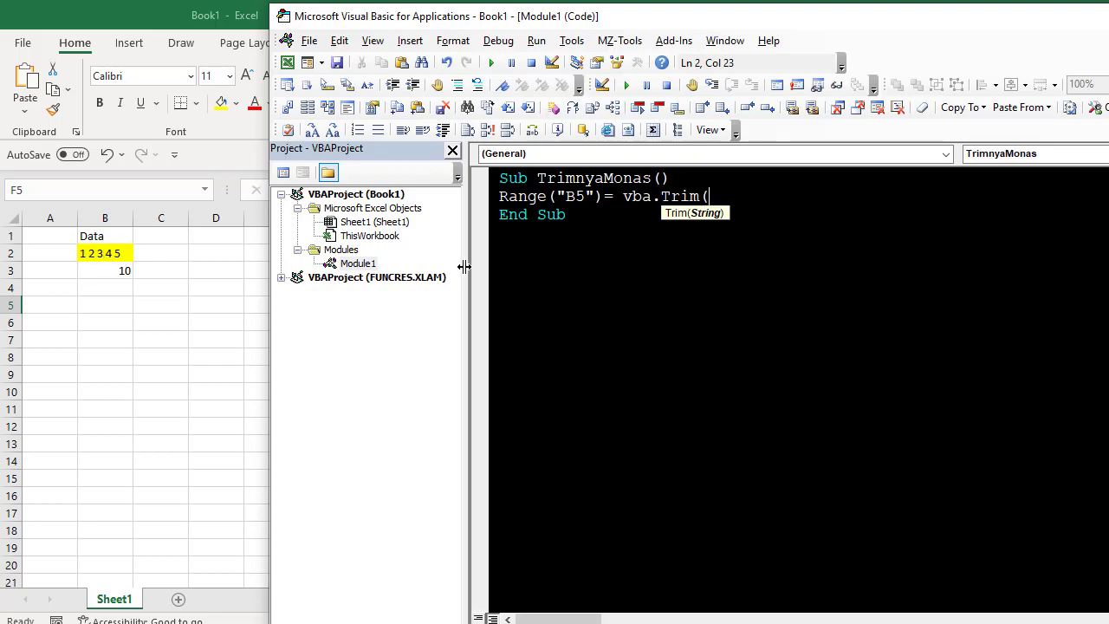
{"action": "type", "text": "acti"}
{"action": "type", "text": "v"}
{"action": "key", "text": "BackSpace"}
{"action": "type", "text": "vece"}
{"action": "type", "text": "ll.tex"}
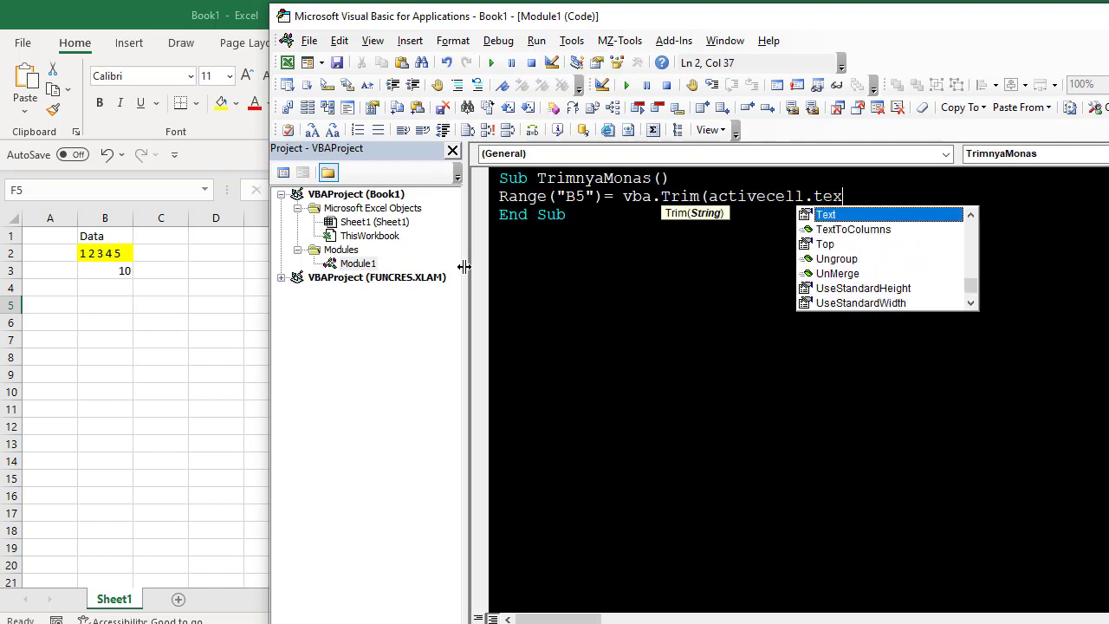
{"action": "type", "text": ")"}
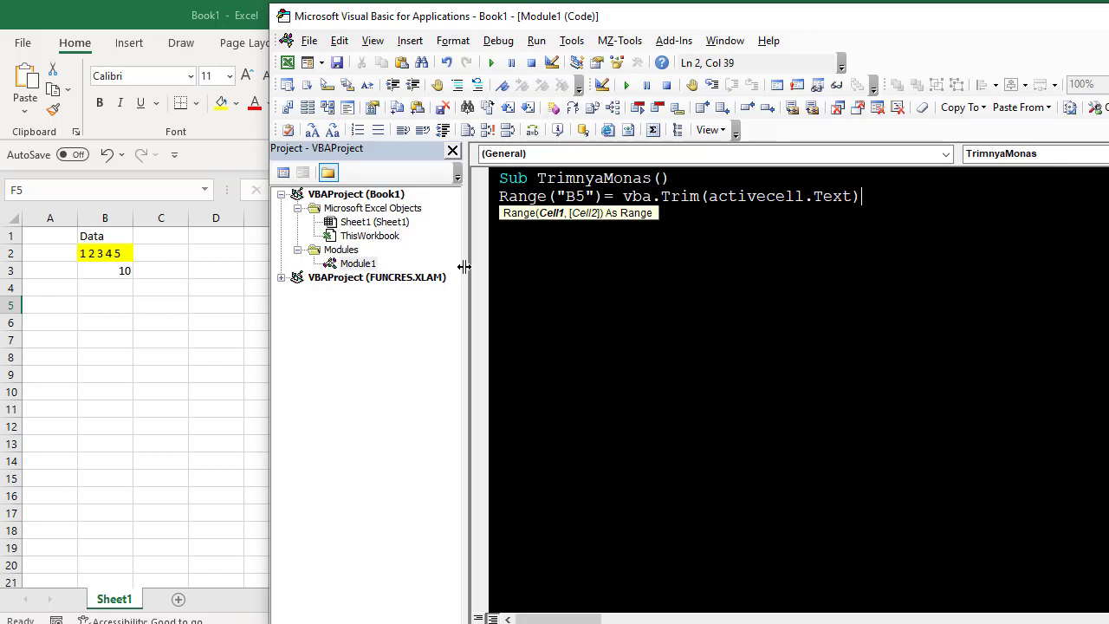
{"action": "key", "text": "Down"}
{"action": "key", "text": "Down"}
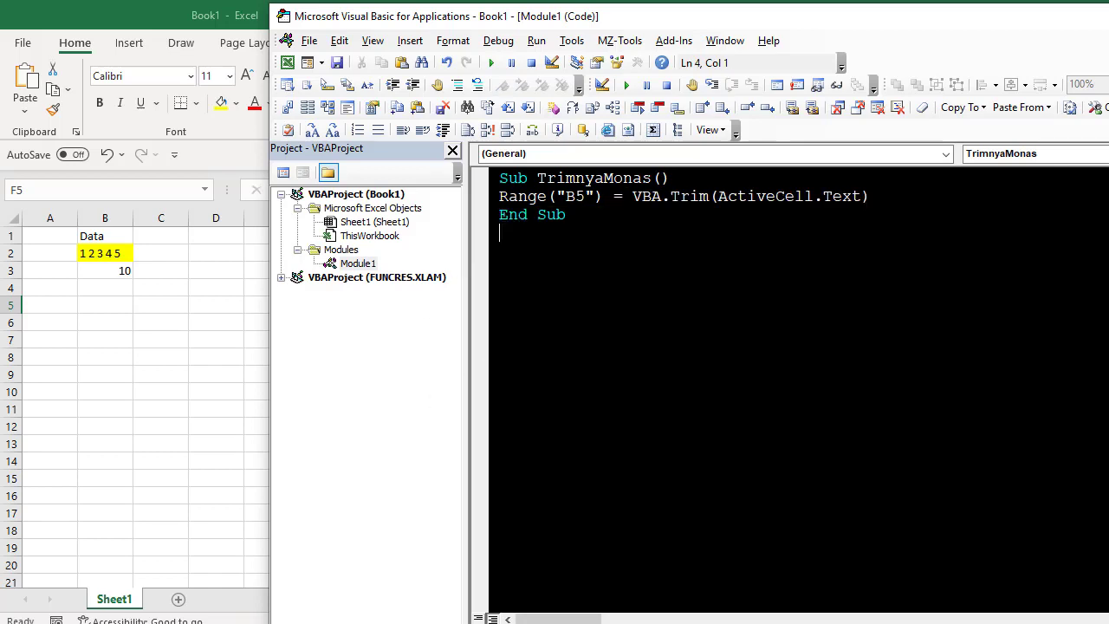
Step: Back in the worksheet, shade cell B5 yellow
{"action": "key", "text": "alt+F11"}
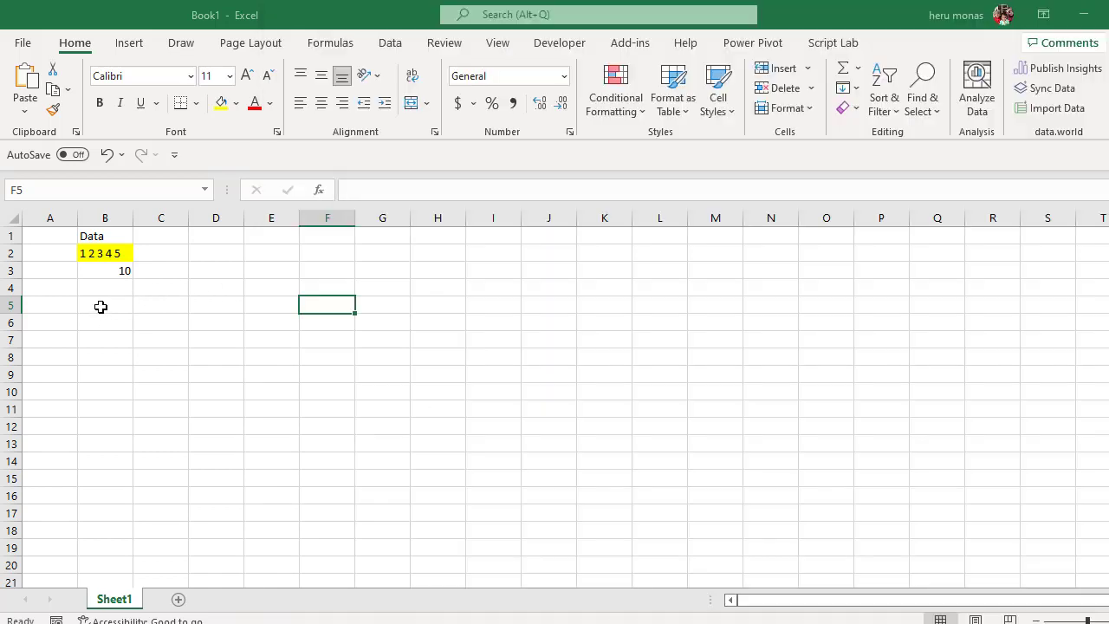
{"action": "left_click", "coordinate": [101, 307]}
{"action": "left_click", "coordinate": [221, 102]}
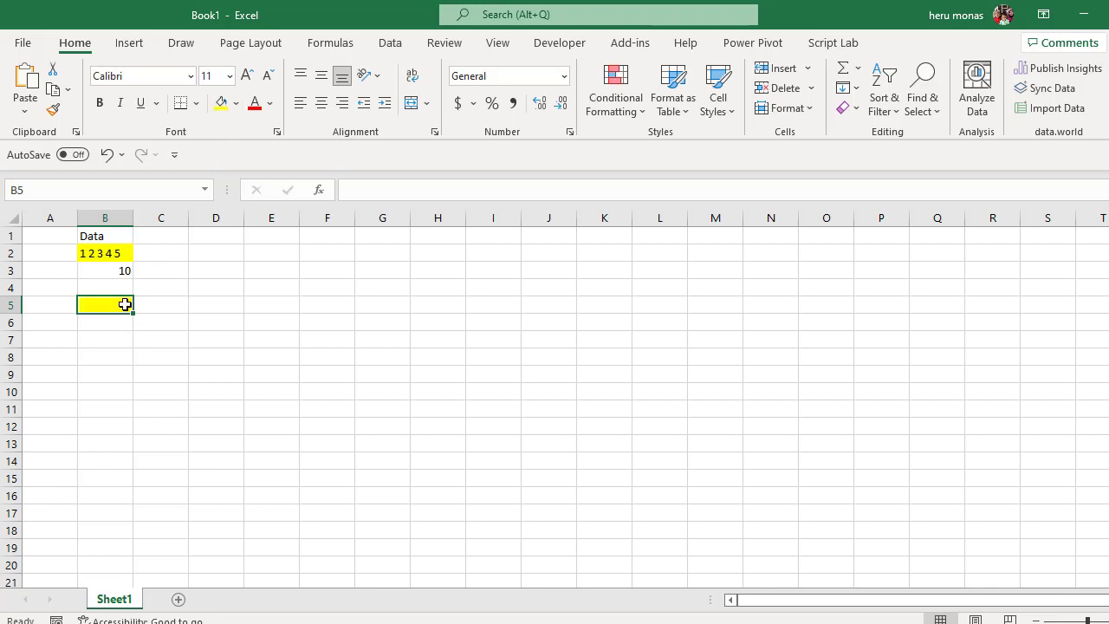
Step: Copy the LEN formula from B3 into B6, where it counts 0 for empty B5
{"action": "left_click", "coordinate": [121, 273]}
{"action": "key", "text": "ctrl+c"}
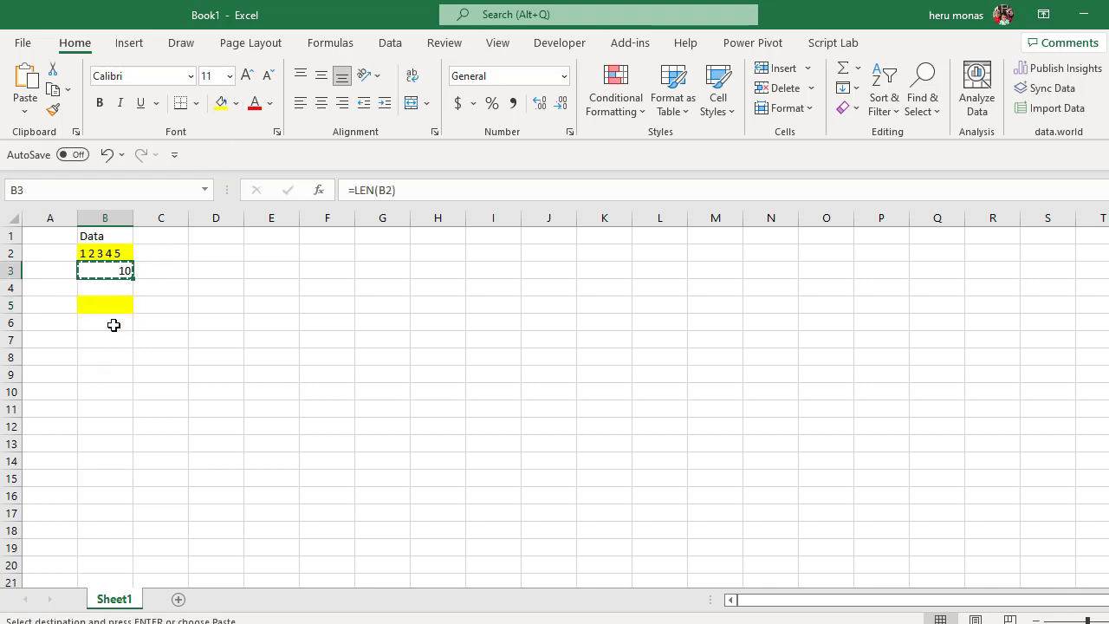
{"action": "left_click", "coordinate": [115, 325]}
{"action": "key", "text": "ctrl+v"}
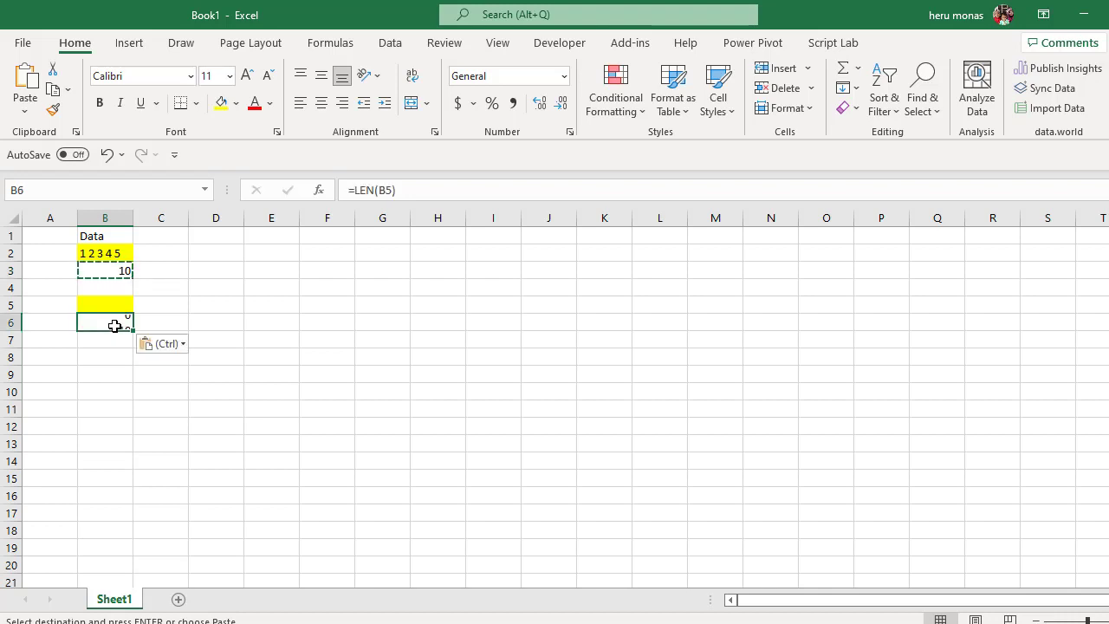
{"action": "left_click", "coordinate": [109, 307]}
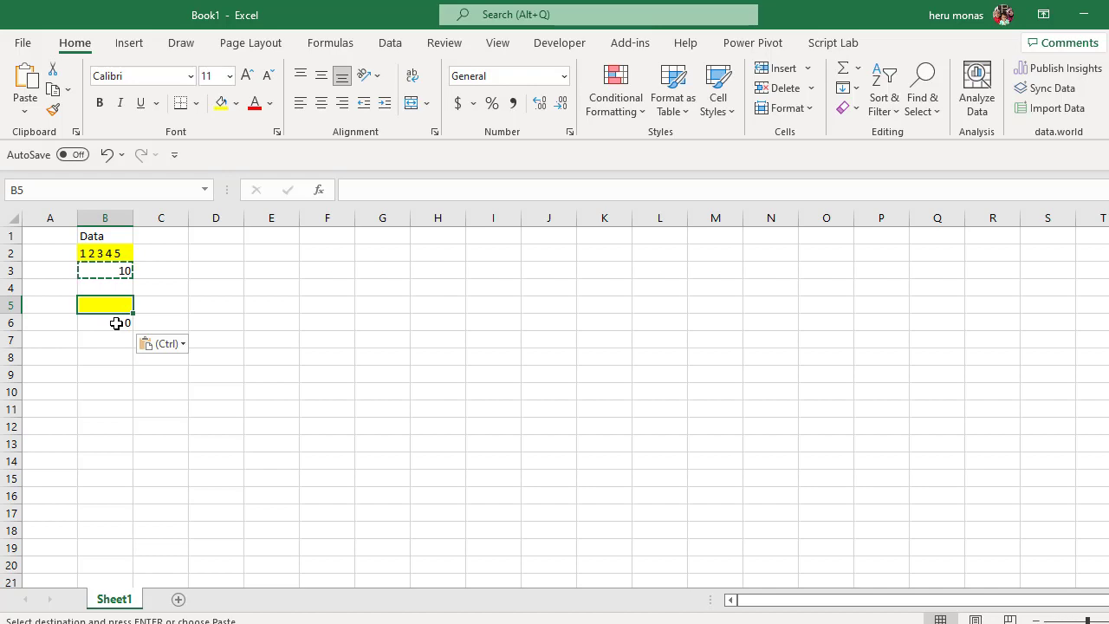
{"action": "left_click", "coordinate": [116, 323]}
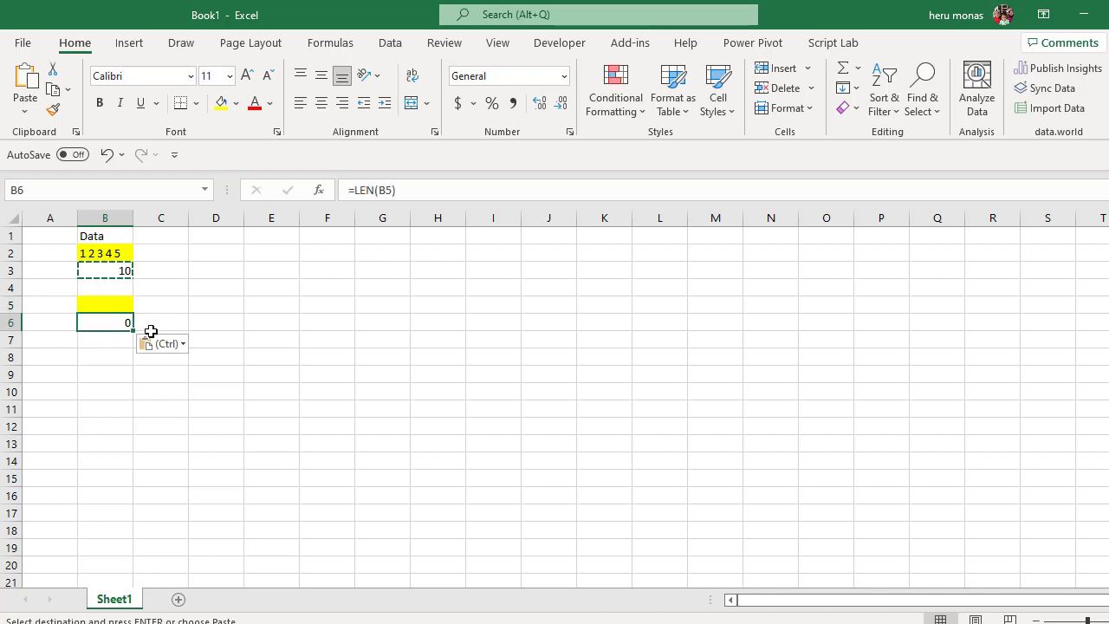
{"action": "key", "text": "alt+F11"}
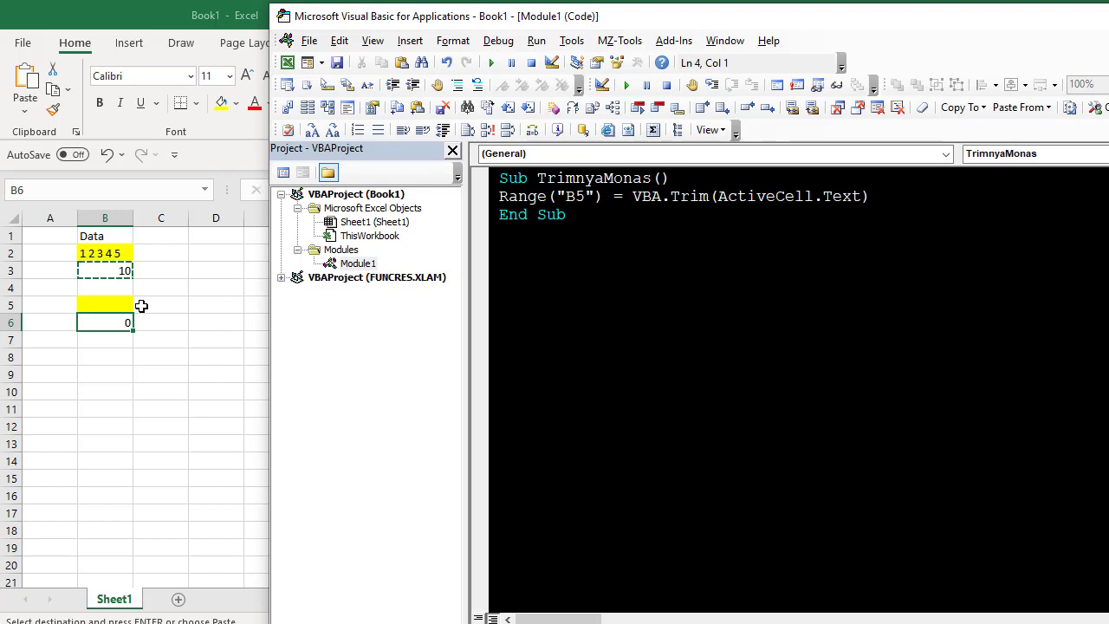
Step: With B2's spaced text active, run TrimnyaMonas so B5 receives the trimmed text
{"action": "left_click", "coordinate": [113, 253]}
{"action": "key", "text": "Escape"}
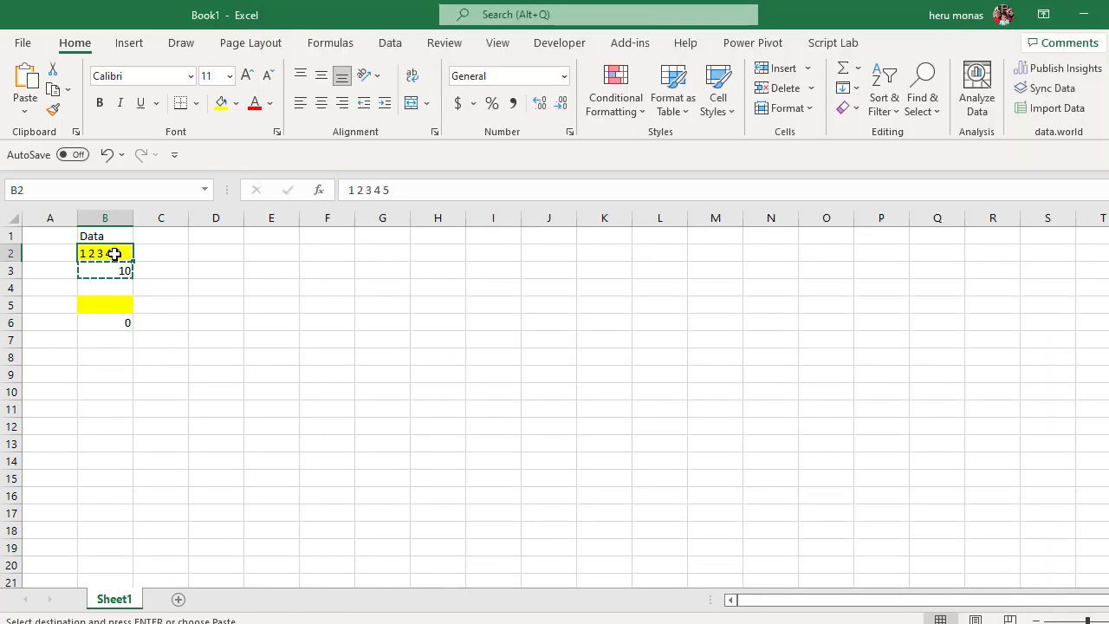
{"action": "key", "text": "Escape"}
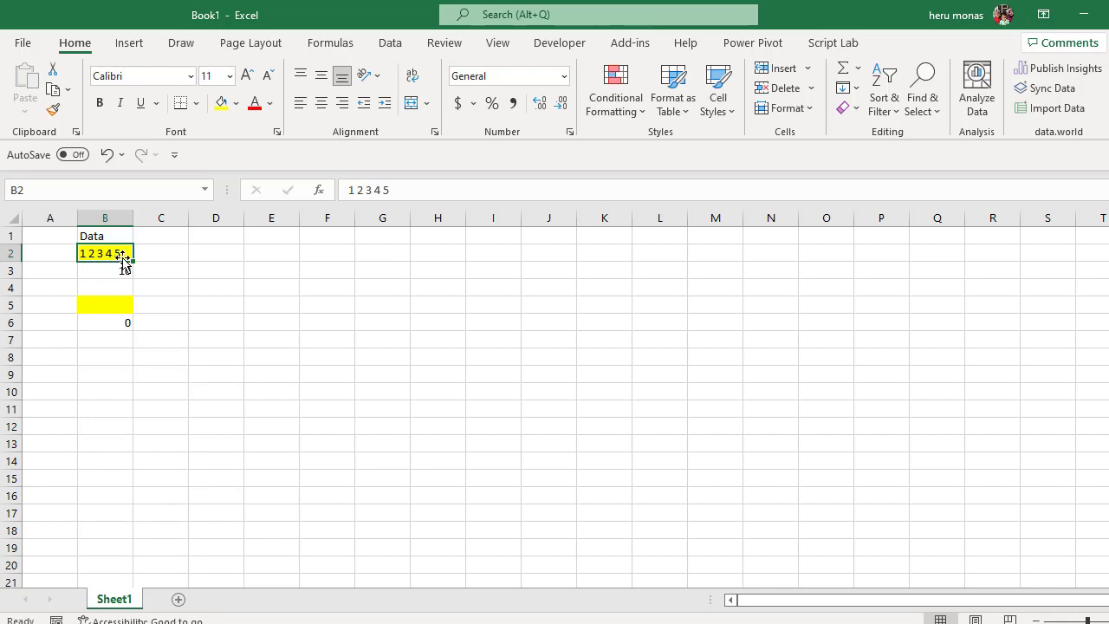
{"action": "key", "text": "alt+F11"}
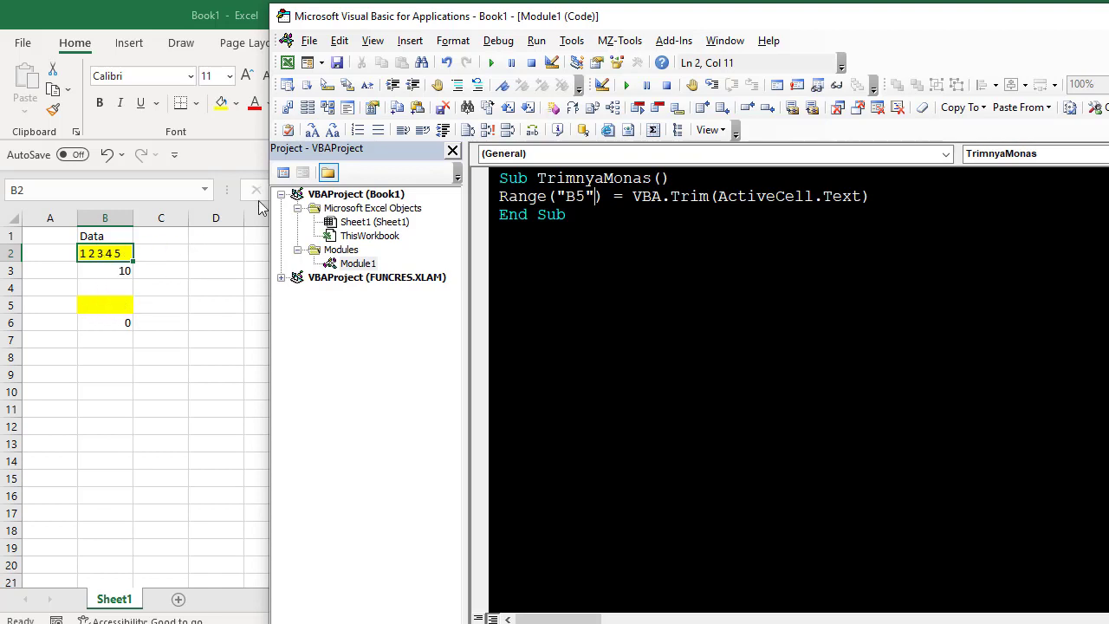
{"action": "left_click", "coordinate": [491, 63]}
{"action": "left_click", "coordinate": [121, 307]}
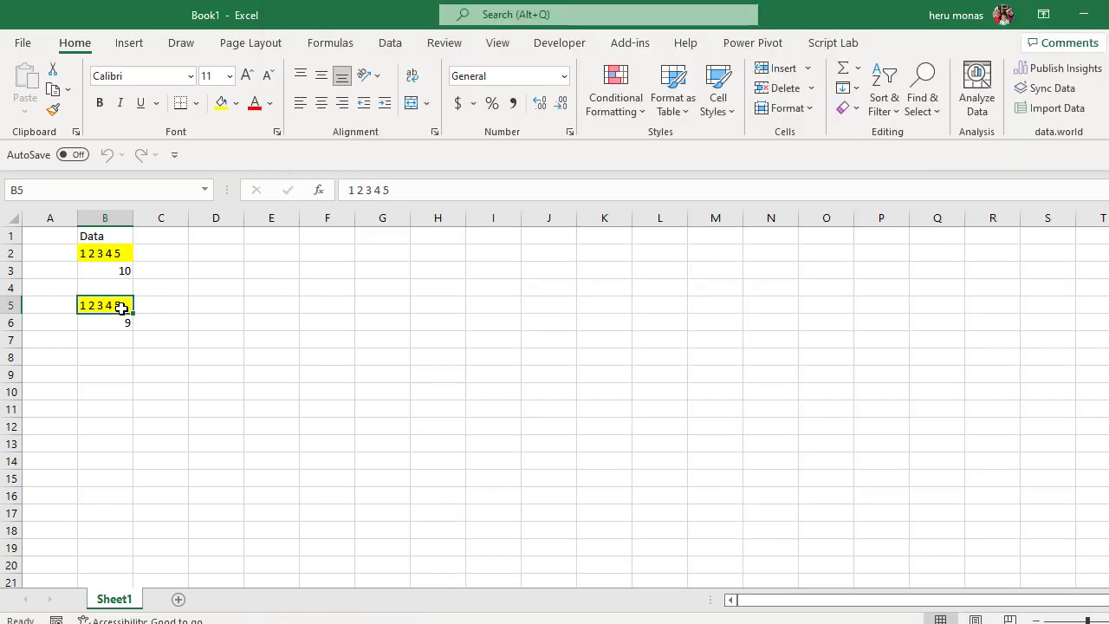
Step: Check B5's trimmed text '1 2 3 4 5' character by character, with B6 counting 9
{"action": "left_click", "coordinate": [351, 190]}
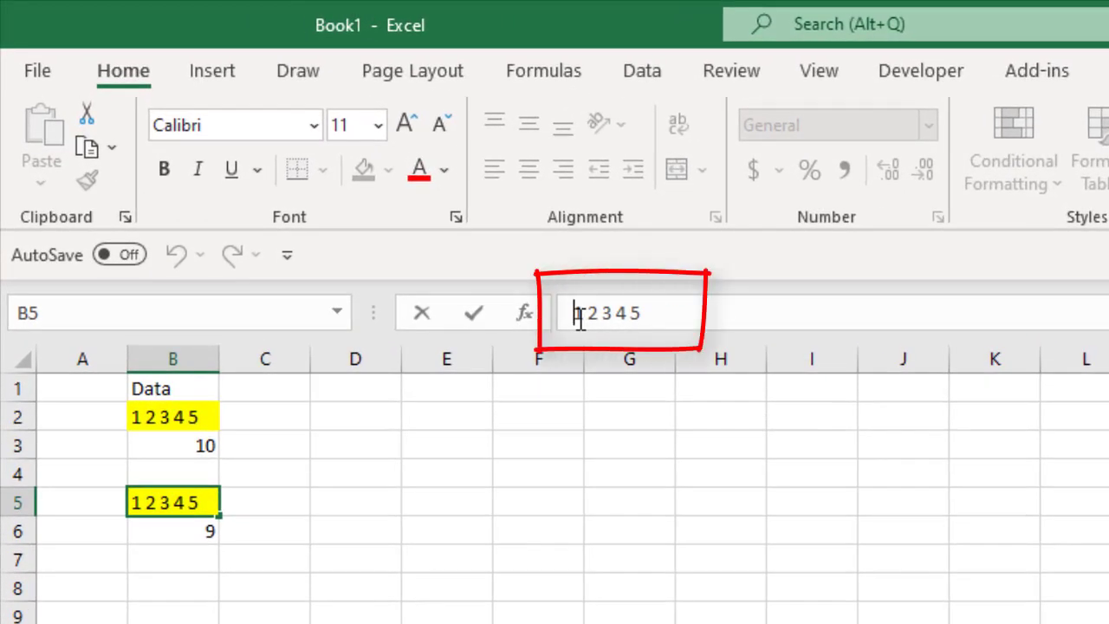
{"action": "left_click", "coordinate": [580, 317]}
{"action": "key", "text": "Right"}
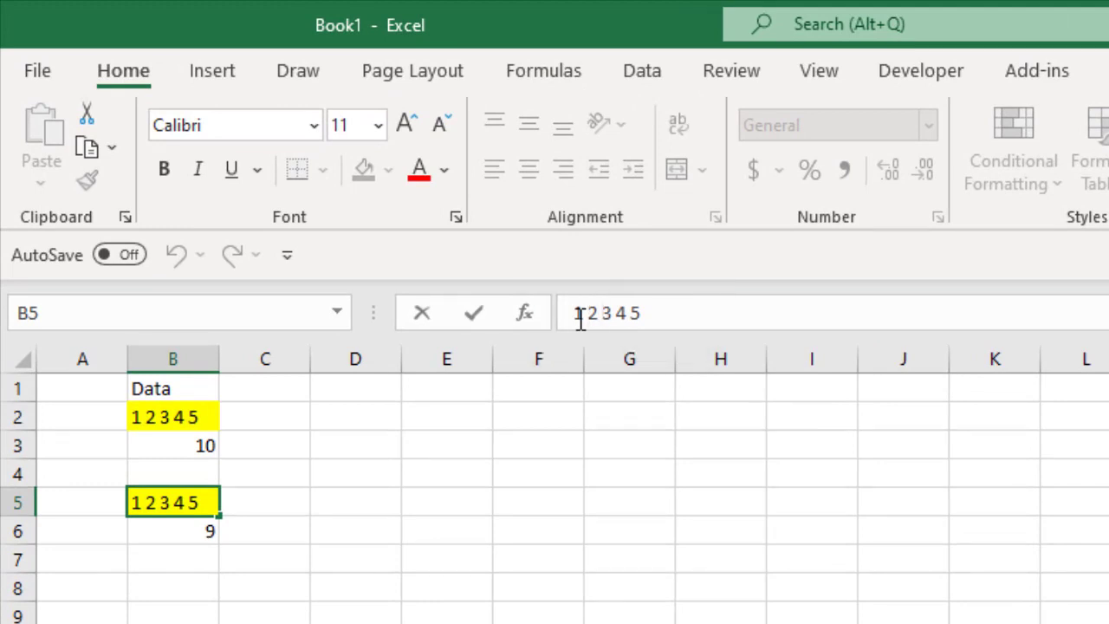
{"action": "key", "text": "Right"}
{"action": "key", "text": "Right"}
{"action": "key", "text": "Right"}
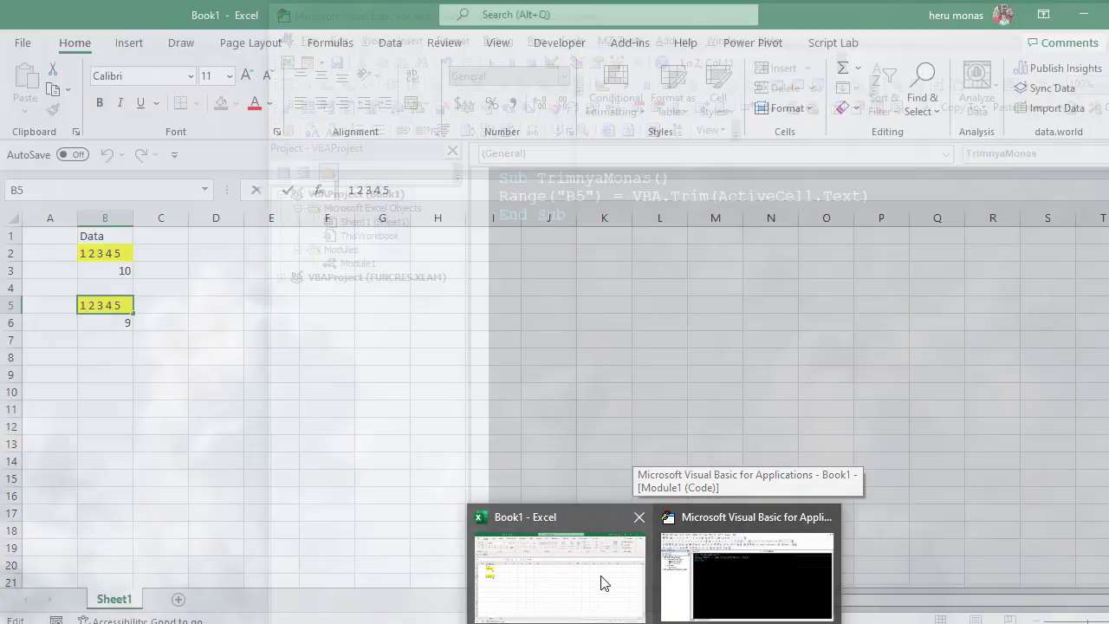
{"action": "left_click", "coordinate": [604, 582]}
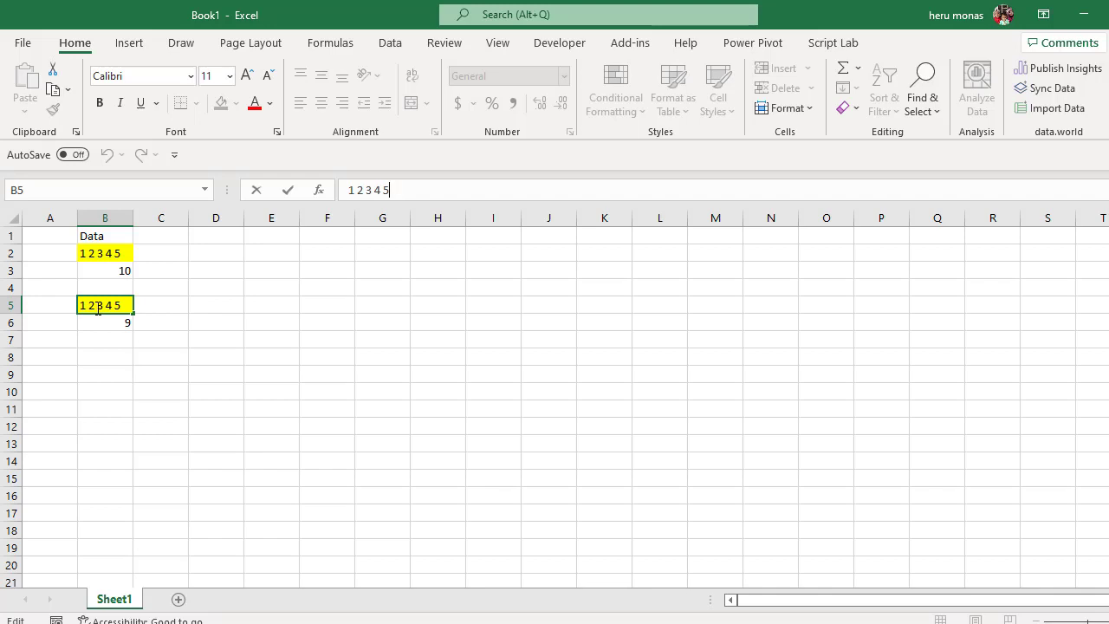
{"action": "left_click", "coordinate": [283, 340]}
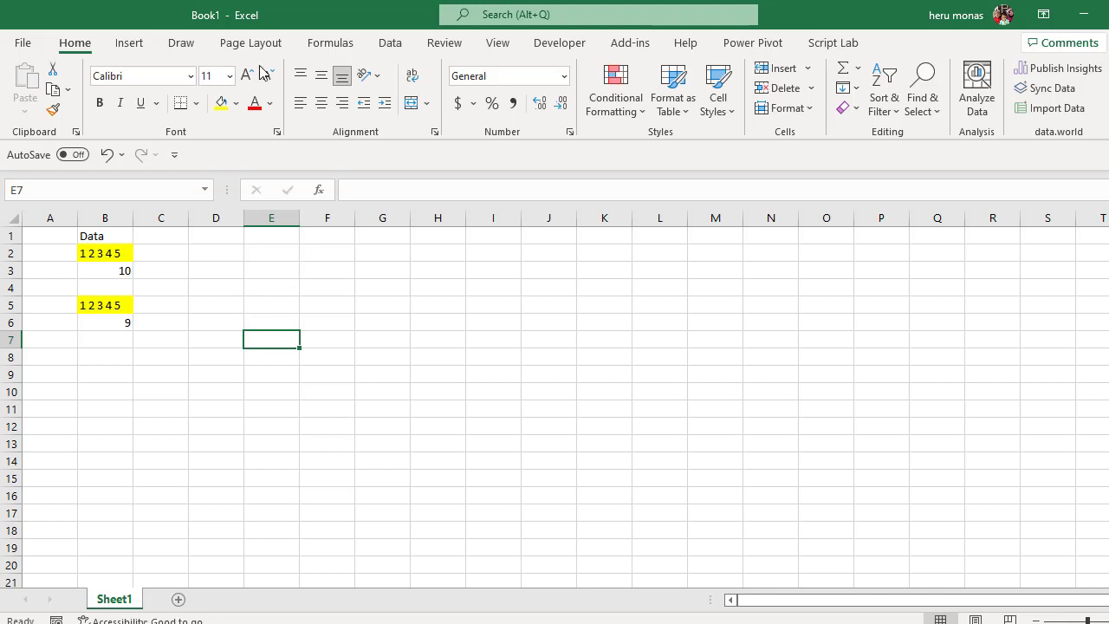
Step: Browse the Formulas Text function list down to TRIM, then select cell D5
{"action": "left_click", "coordinate": [326, 47]}
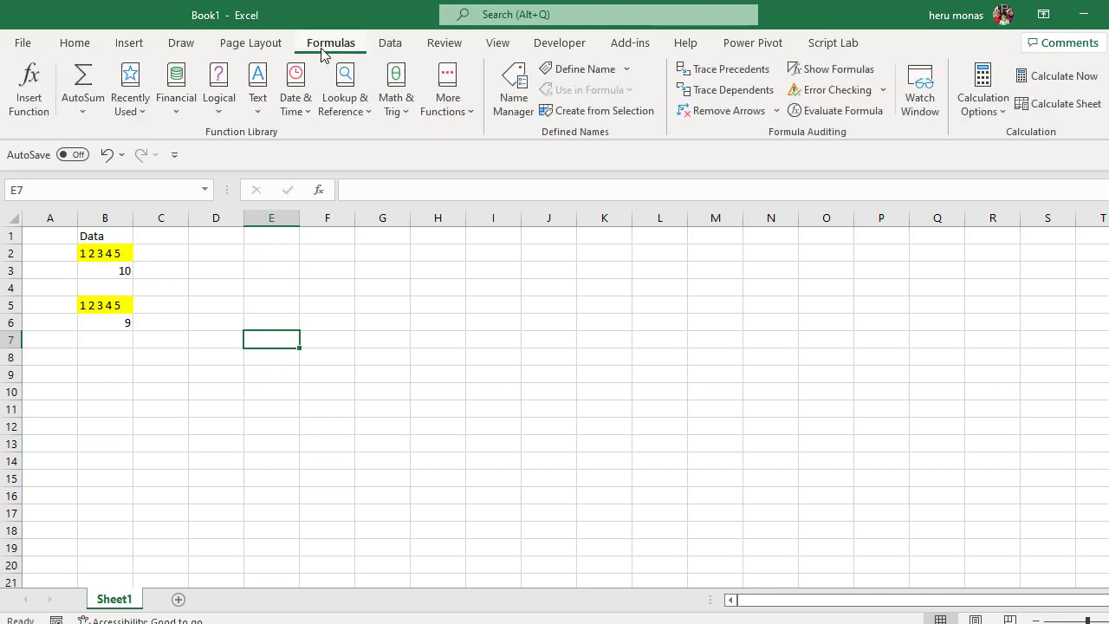
{"action": "left_click", "coordinate": [258, 104]}
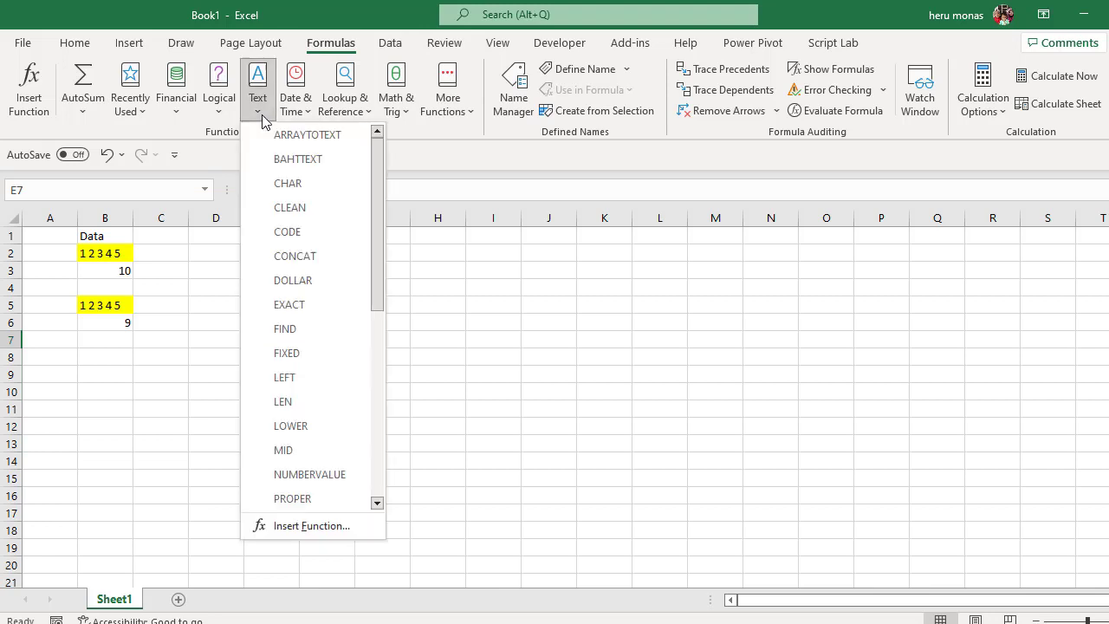
{"action": "scroll", "coordinate": [379, 357], "scroll_direction": "down", "scroll_amount": 1}
{"action": "scroll", "coordinate": [379, 357], "scroll_direction": "down", "scroll_amount": 2}
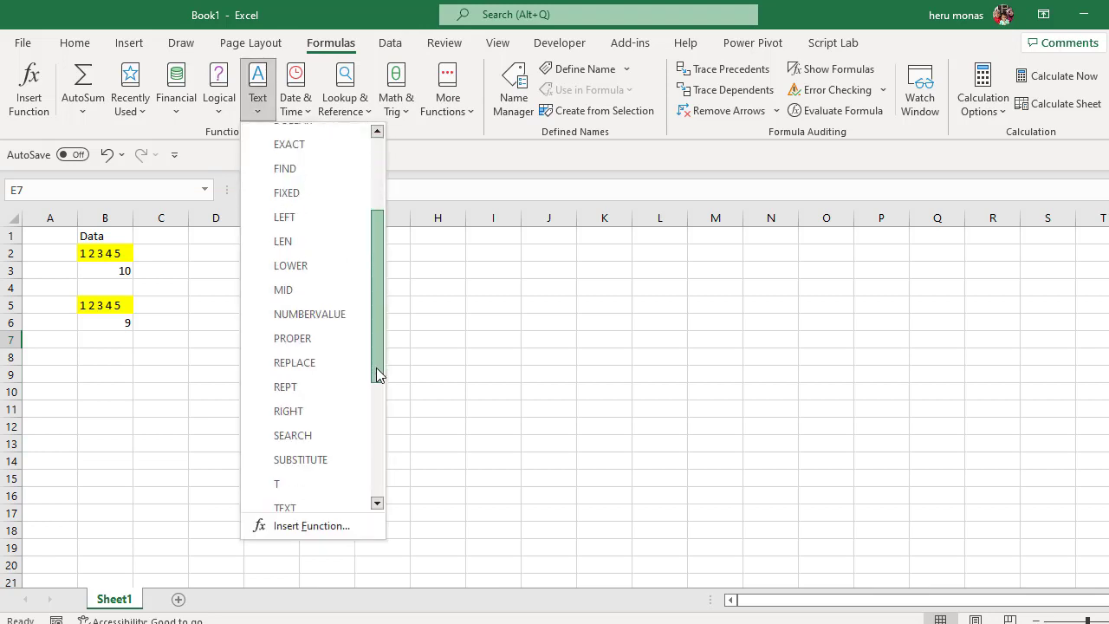
{"action": "scroll", "coordinate": [378, 373], "scroll_direction": "down", "scroll_amount": 2}
{"action": "scroll", "coordinate": [378, 421], "scroll_direction": "down", "scroll_amount": 1}
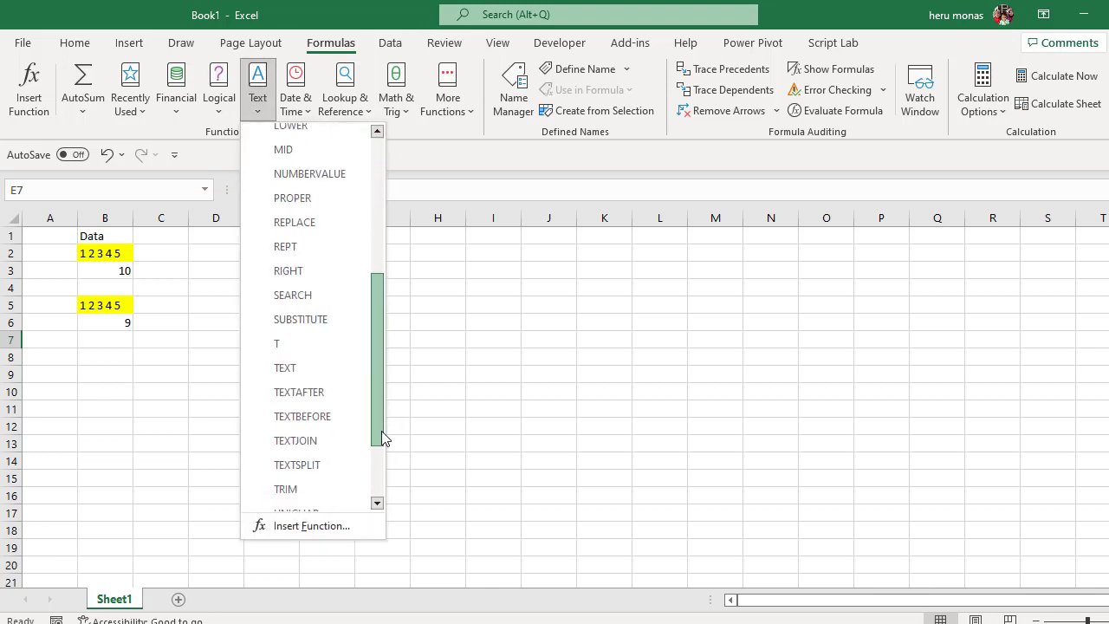
{"action": "left_click", "coordinate": [477, 463]}
{"action": "left_click", "coordinate": [476, 459]}
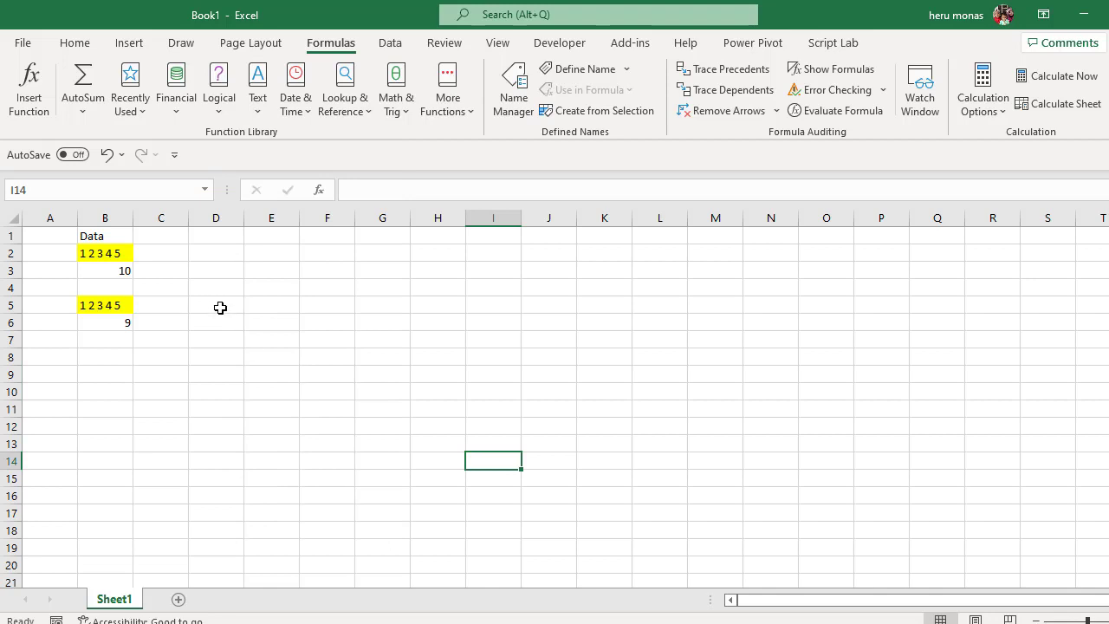
{"action": "left_click", "coordinate": [220, 307]}
Step: Fill D5 yellow and copy B6's LEN formula into D6
{"action": "left_click", "coordinate": [83, 49]}
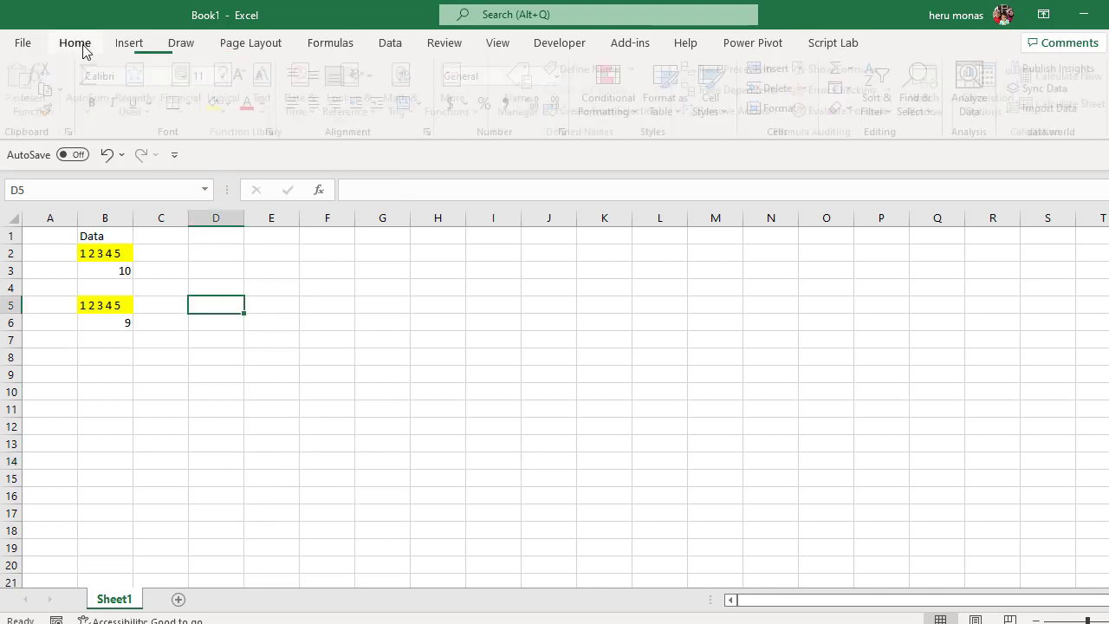
{"action": "left_click", "coordinate": [221, 102]}
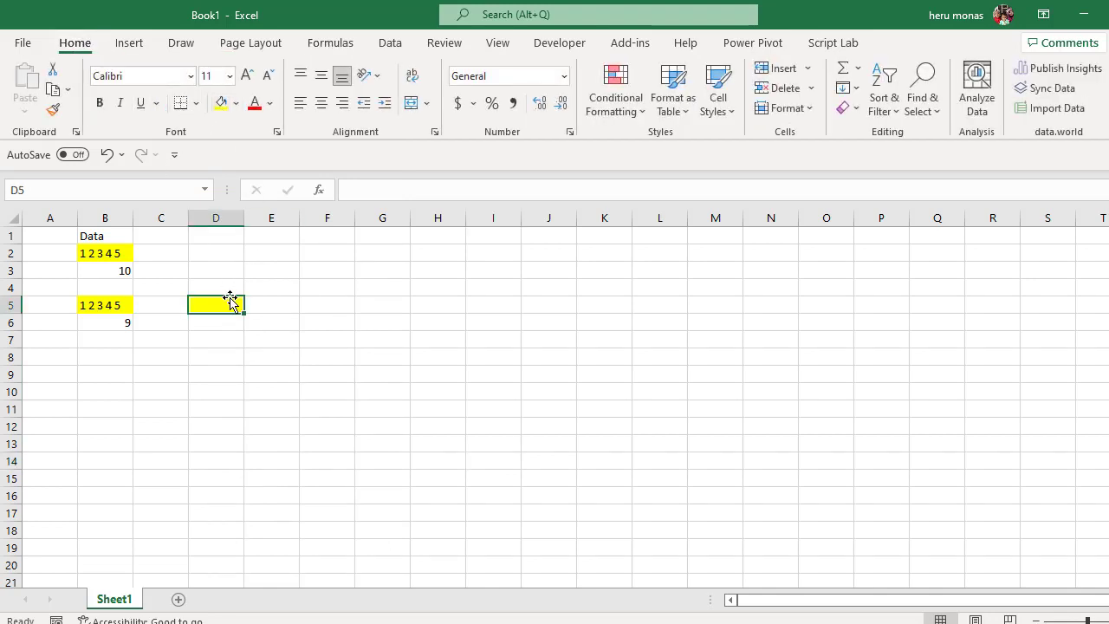
{"action": "left_click", "coordinate": [123, 322]}
{"action": "key", "text": "ctrl+c"}
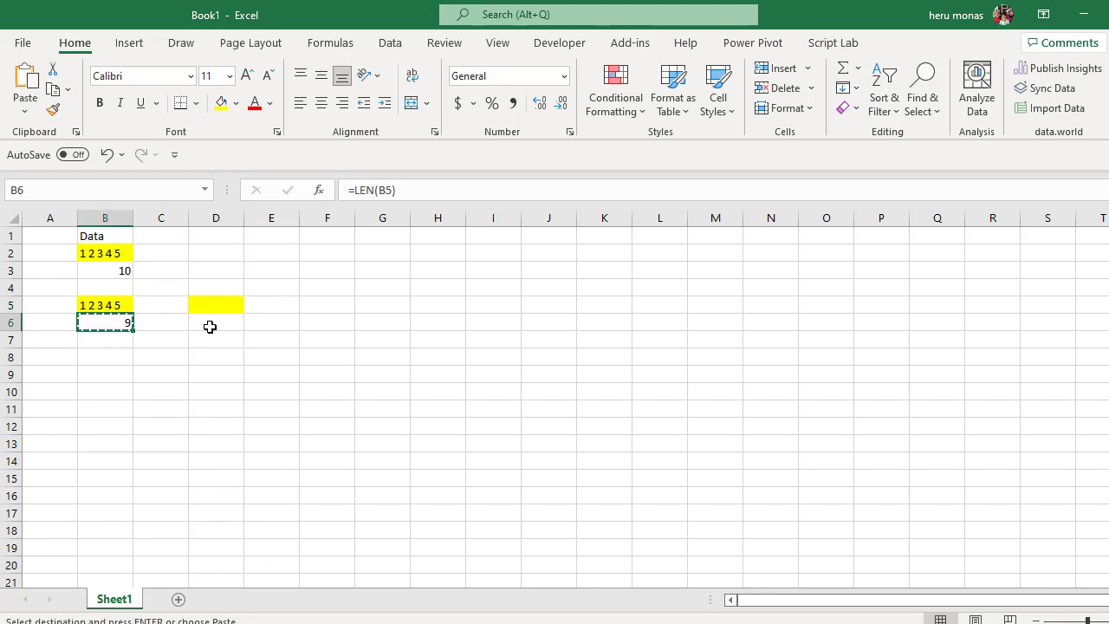
{"action": "left_click", "coordinate": [210, 325]}
{"action": "key", "text": "ctrl+v"}
{"action": "left_click", "coordinate": [319, 316]}
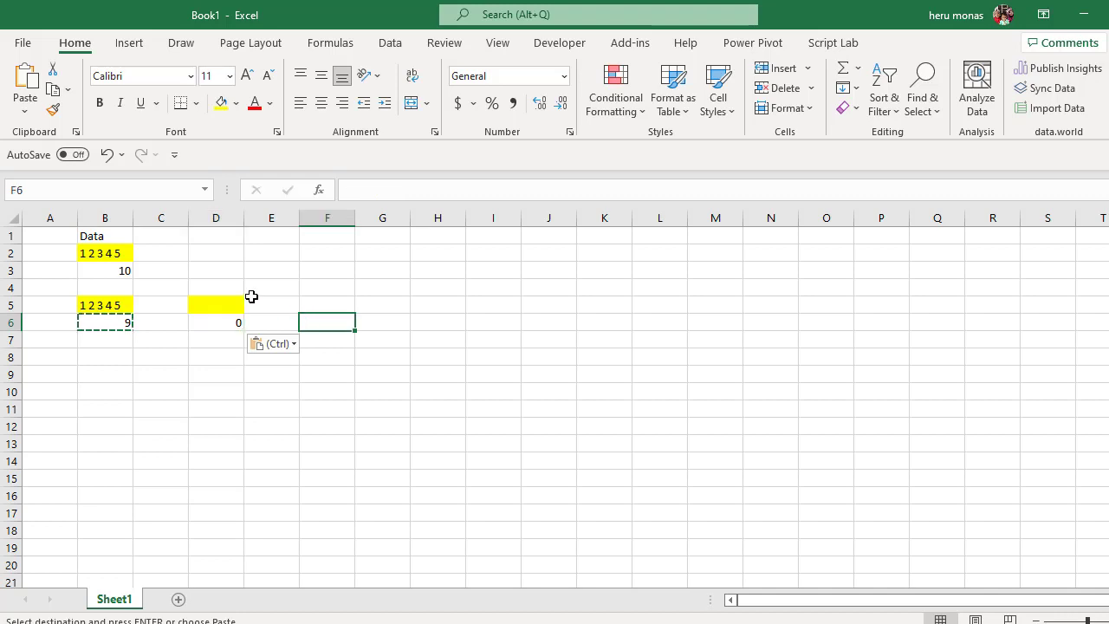
Step: Enter =TRIM(B2) in D5, showing 1 2 3 4 5 with a length of 9
{"action": "left_click", "coordinate": [239, 302]}
{"action": "type", "text": "="}
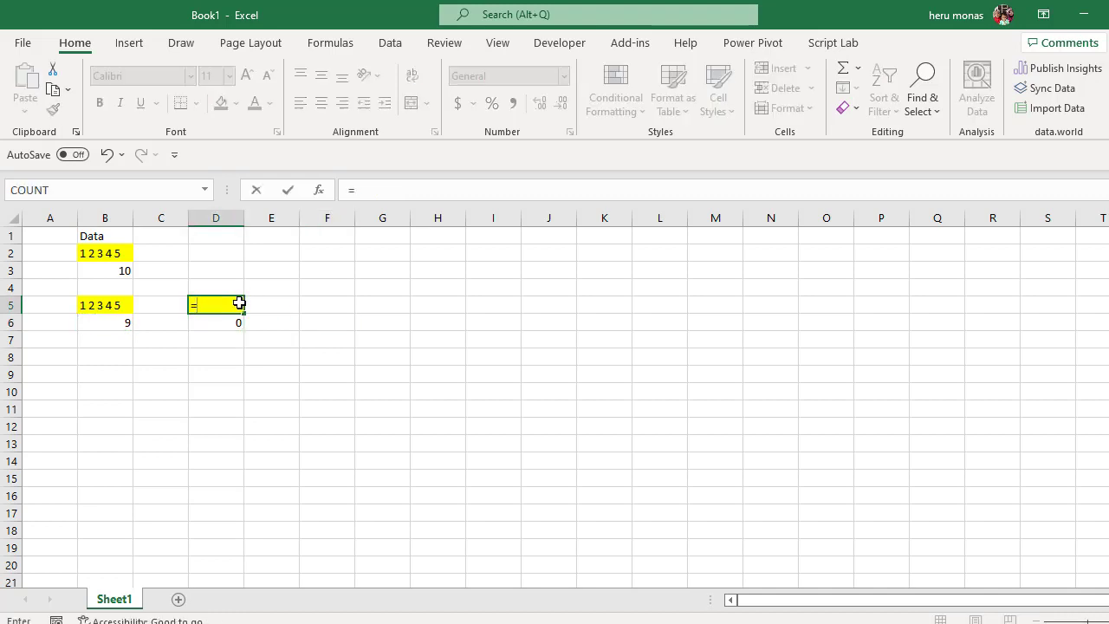
{"action": "type", "text": "trim"}
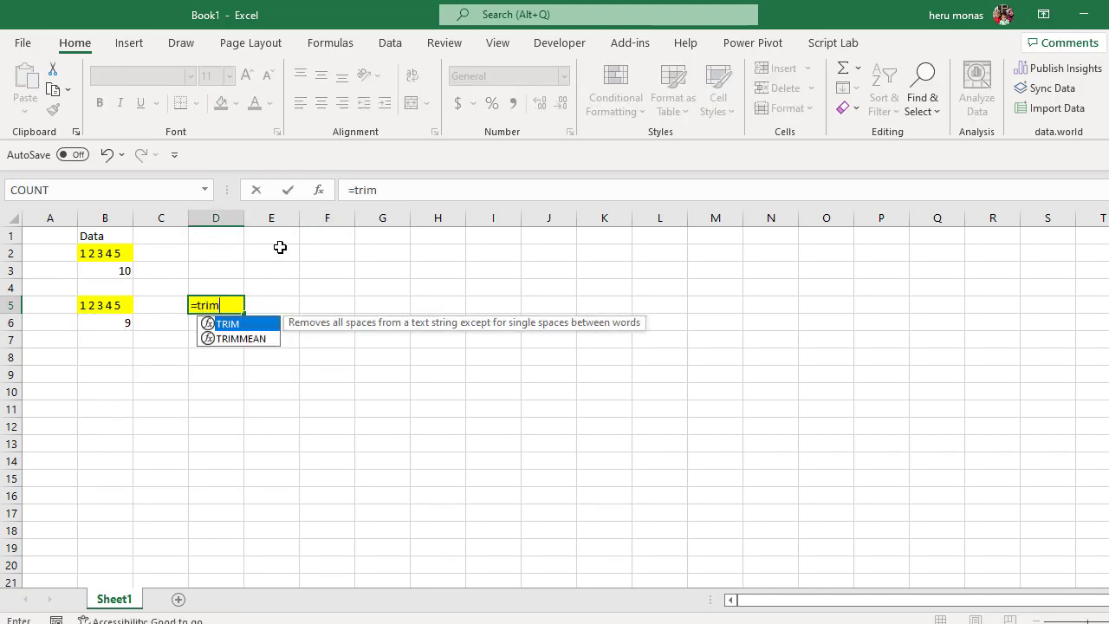
{"action": "type", "text": "("}
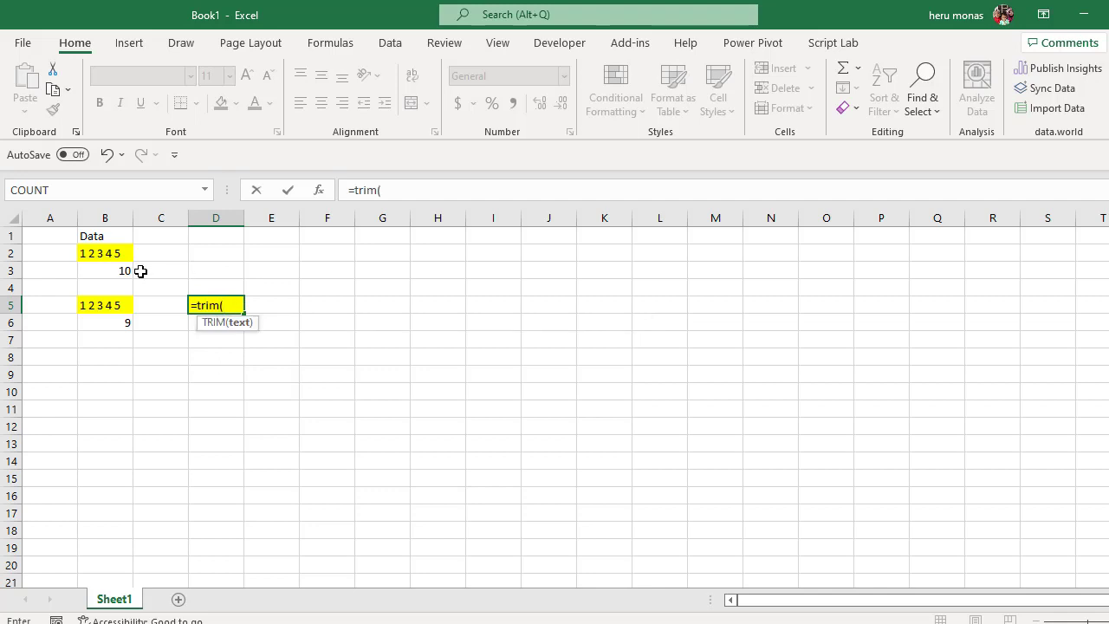
{"action": "left_click", "coordinate": [126, 253]}
{"action": "type", "text": ")"}
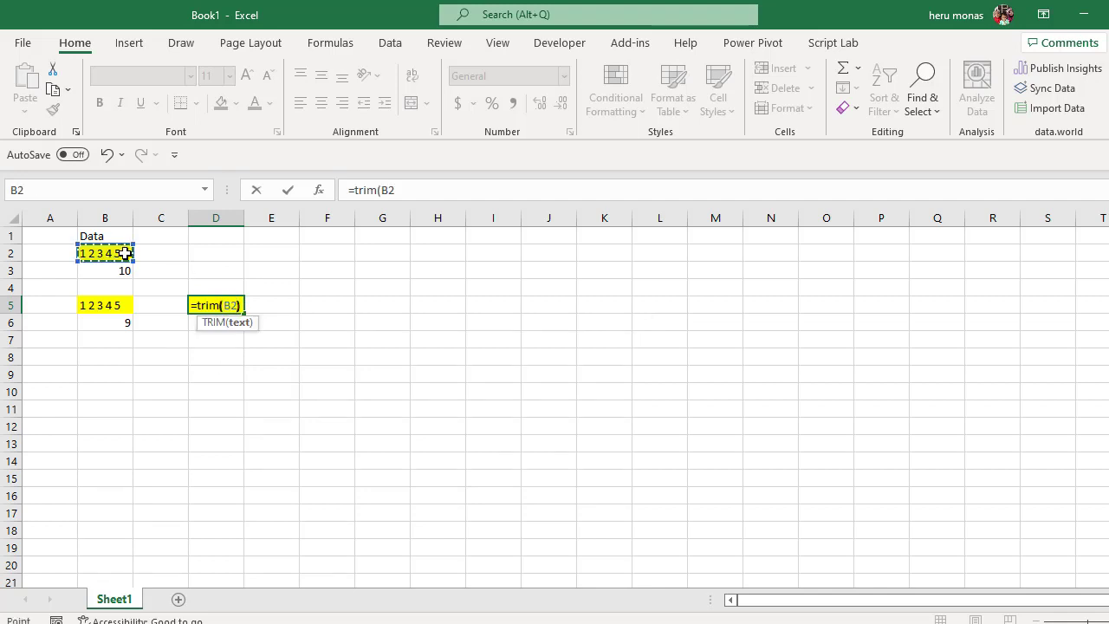
{"action": "key", "text": "Return"}
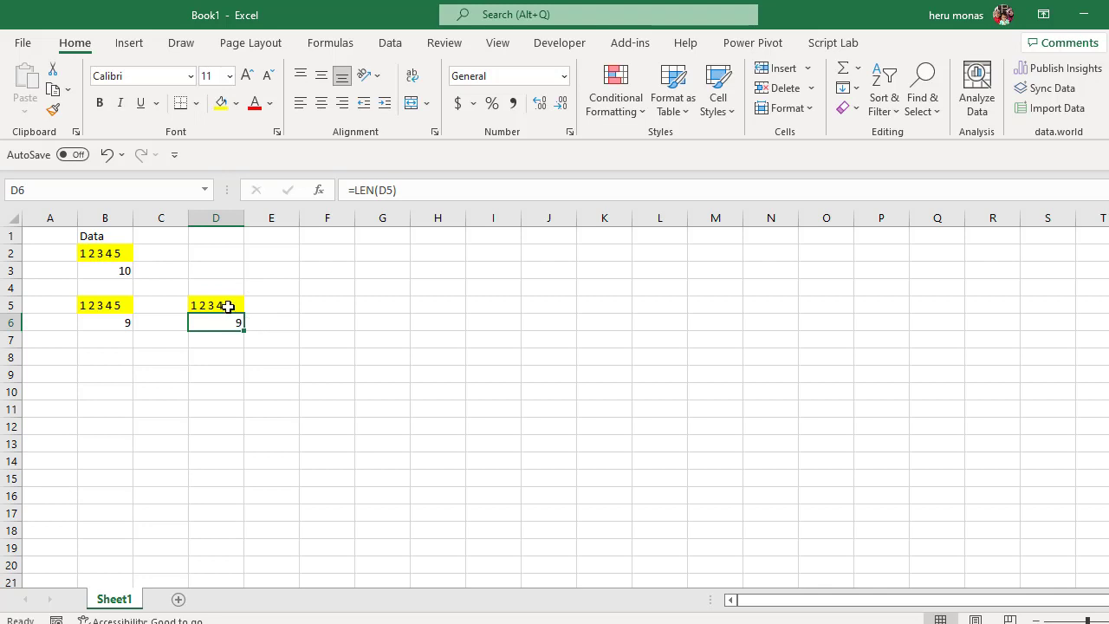
{"action": "left_click", "coordinate": [120, 322]}
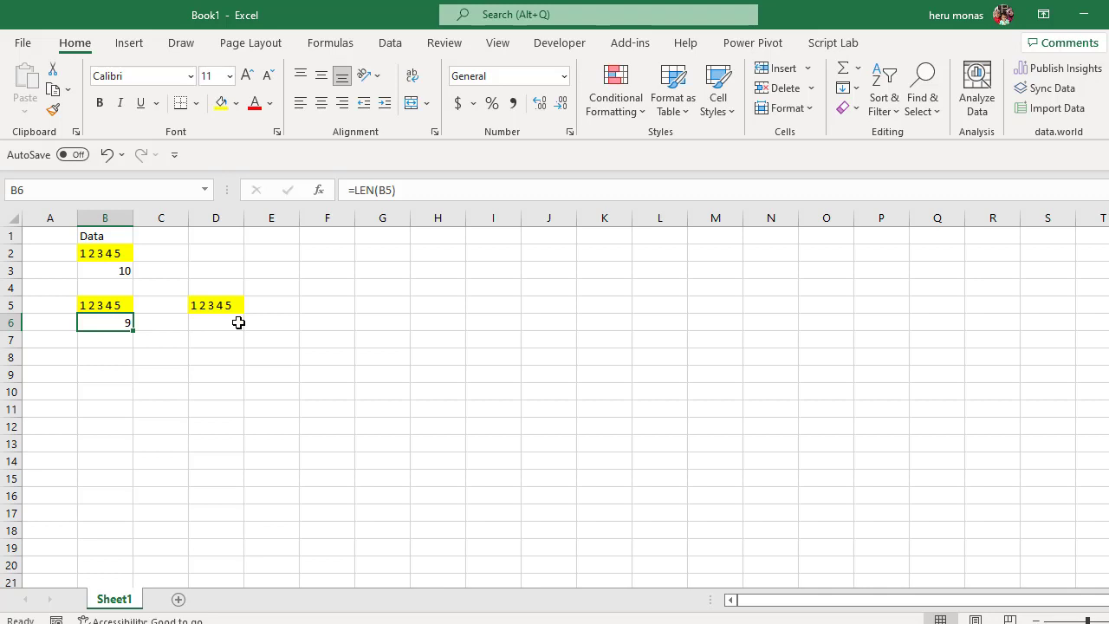
Step: Insert extra spaces inside B2's digit string, raising B3's length from 10 to 12
{"action": "left_click", "coordinate": [238, 322]}
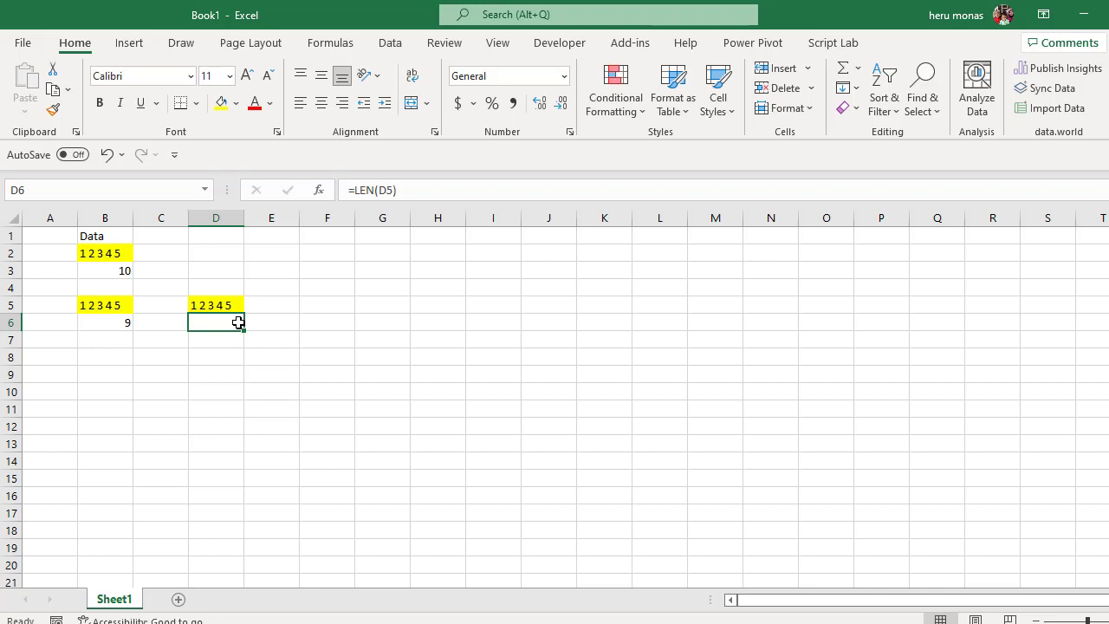
{"action": "left_click", "coordinate": [113, 249]}
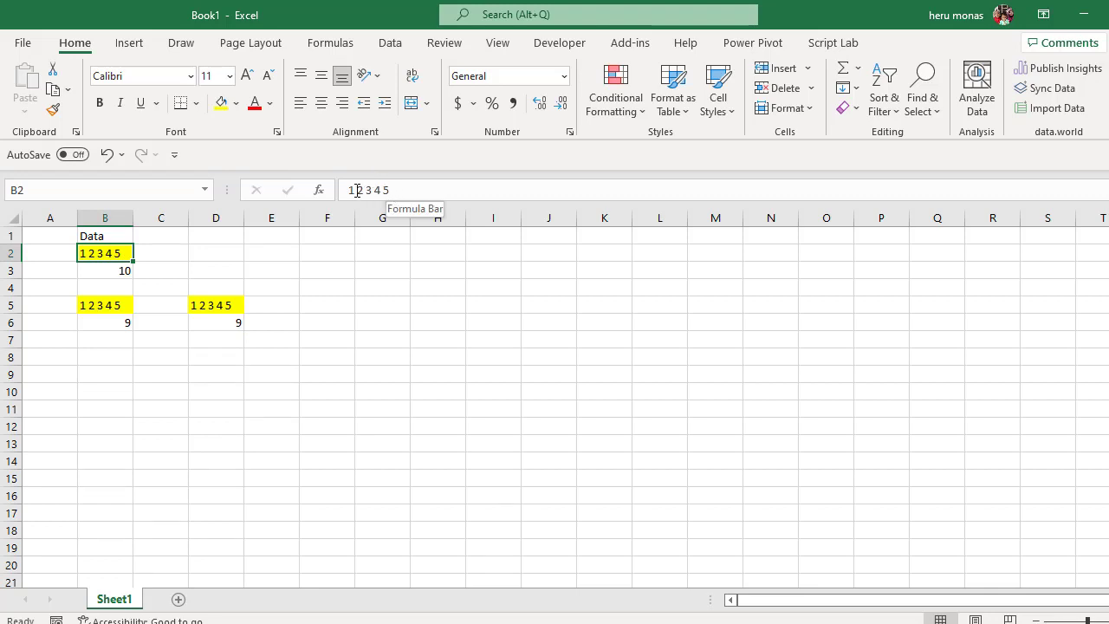
{"action": "left_click", "coordinate": [357, 189]}
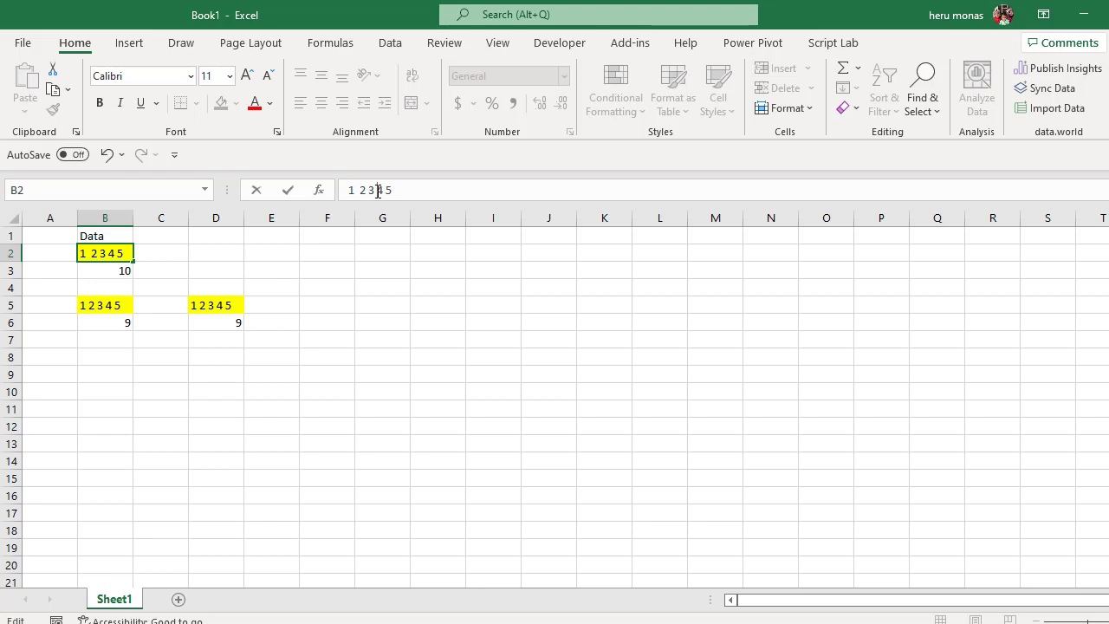
{"action": "key", "text": "Return"}
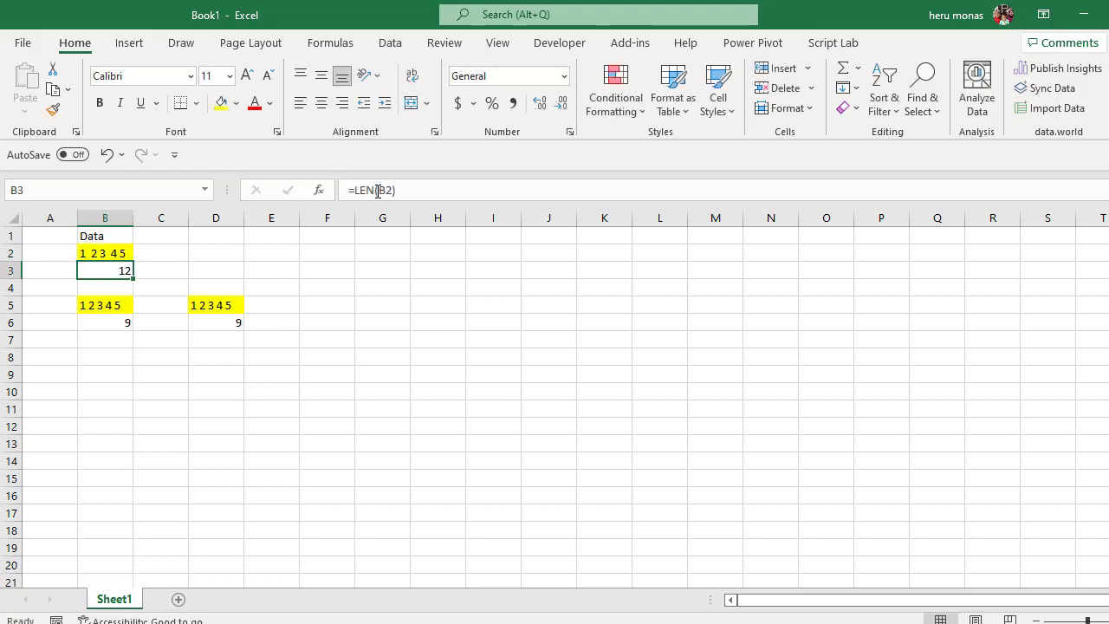
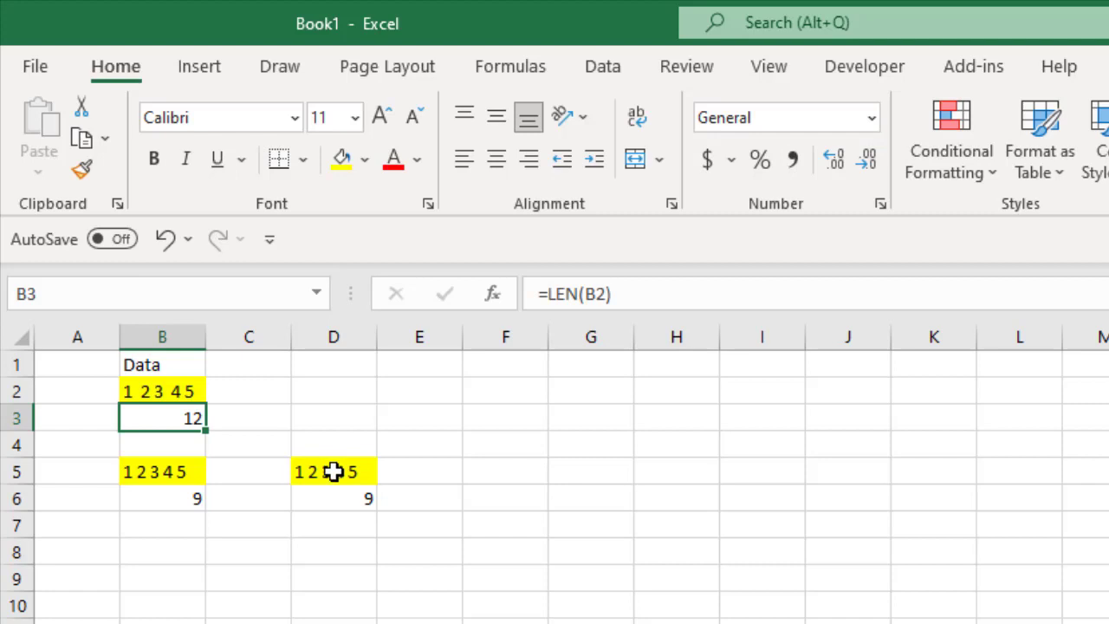
Step: Insert an extra space into B2's text so its length reads 14, then compare D5 and B5
{"action": "left_click", "coordinate": [333, 471]}
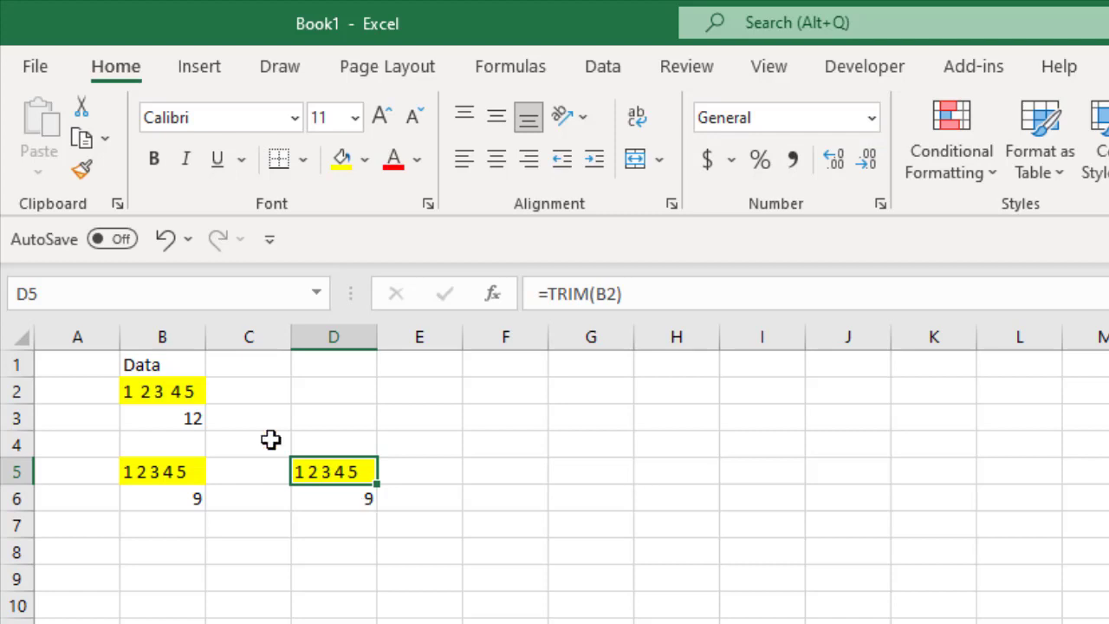
{"action": "left_click", "coordinate": [162, 390]}
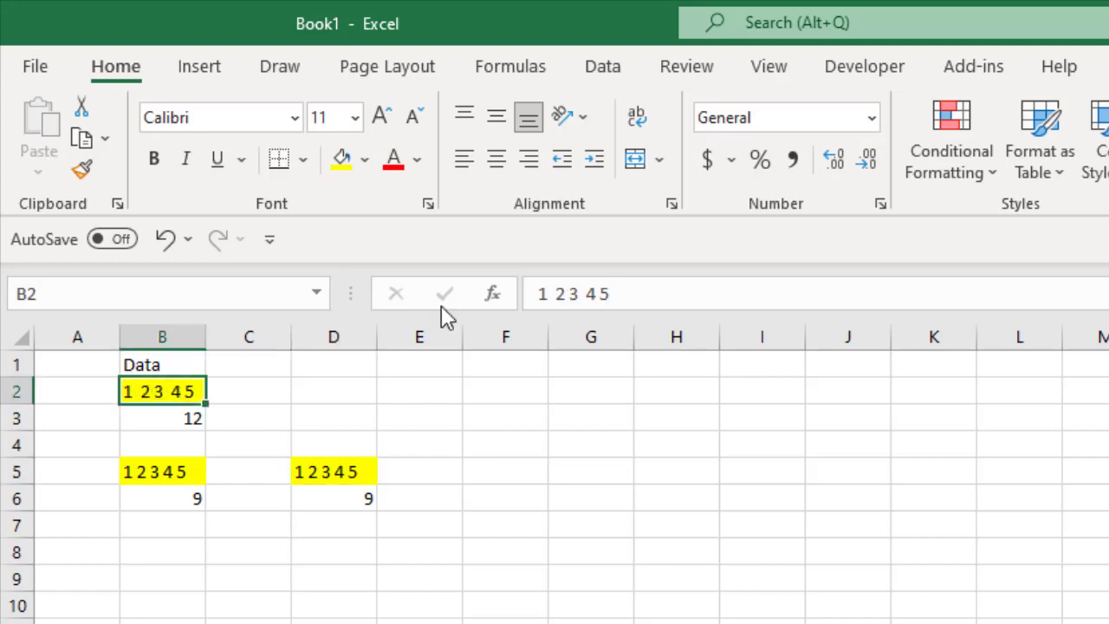
{"action": "left_click", "coordinate": [554, 294]}
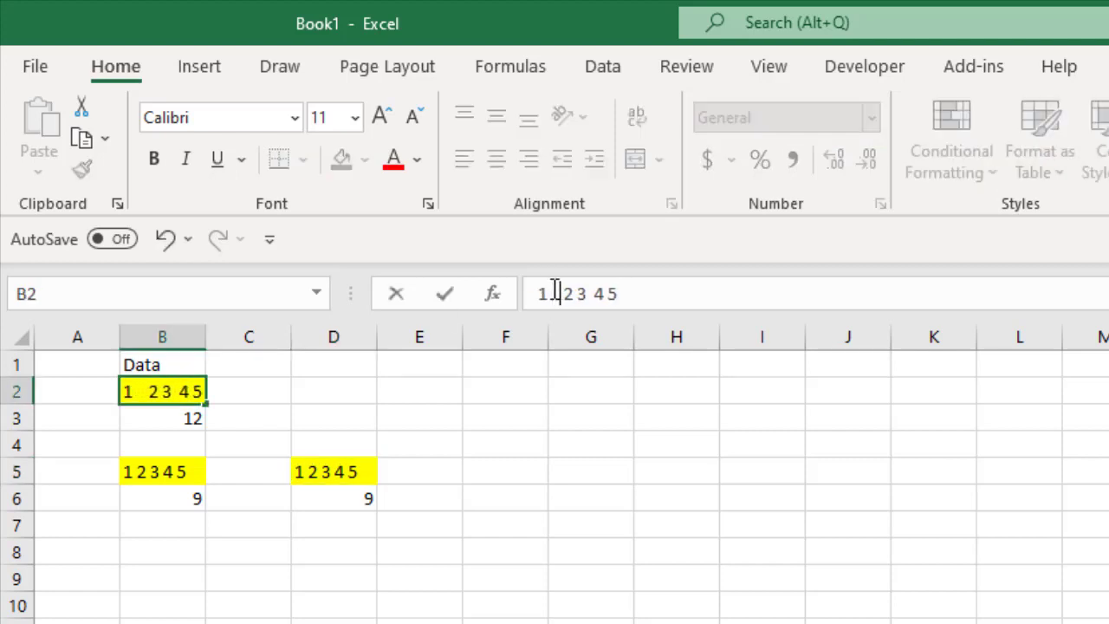
{"action": "key", "text": "Return"}
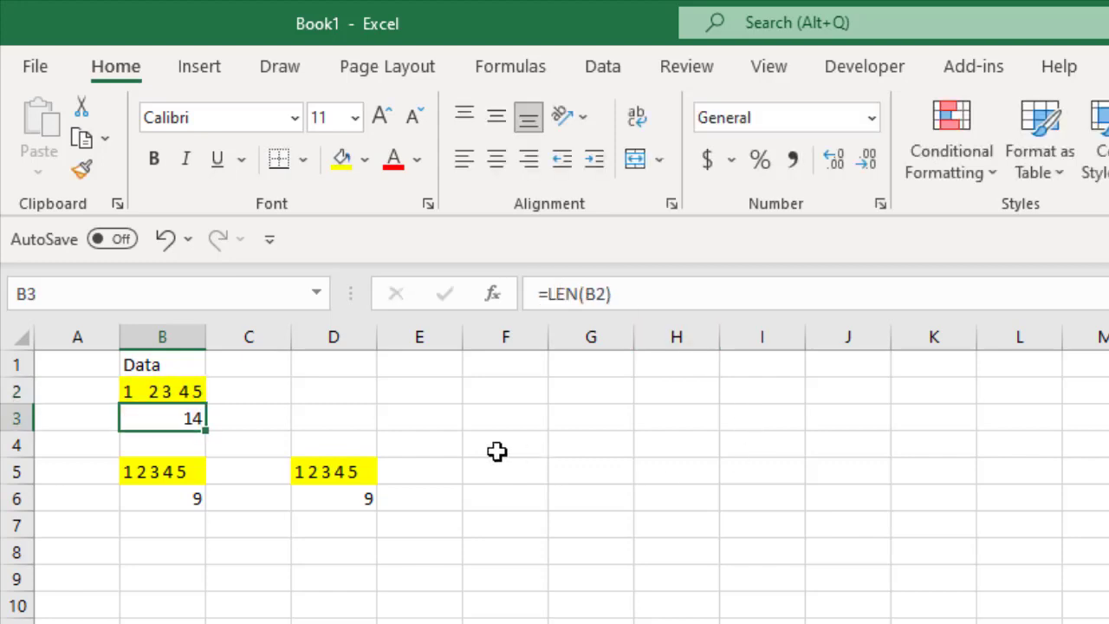
{"action": "left_click", "coordinate": [361, 470]}
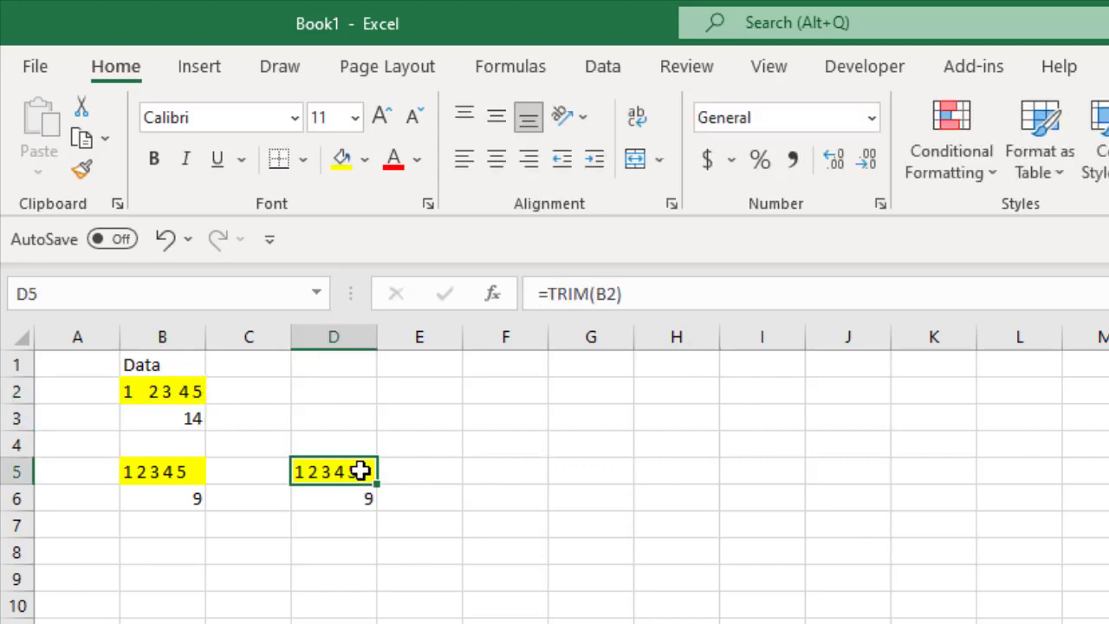
{"action": "left_click", "coordinate": [186, 473]}
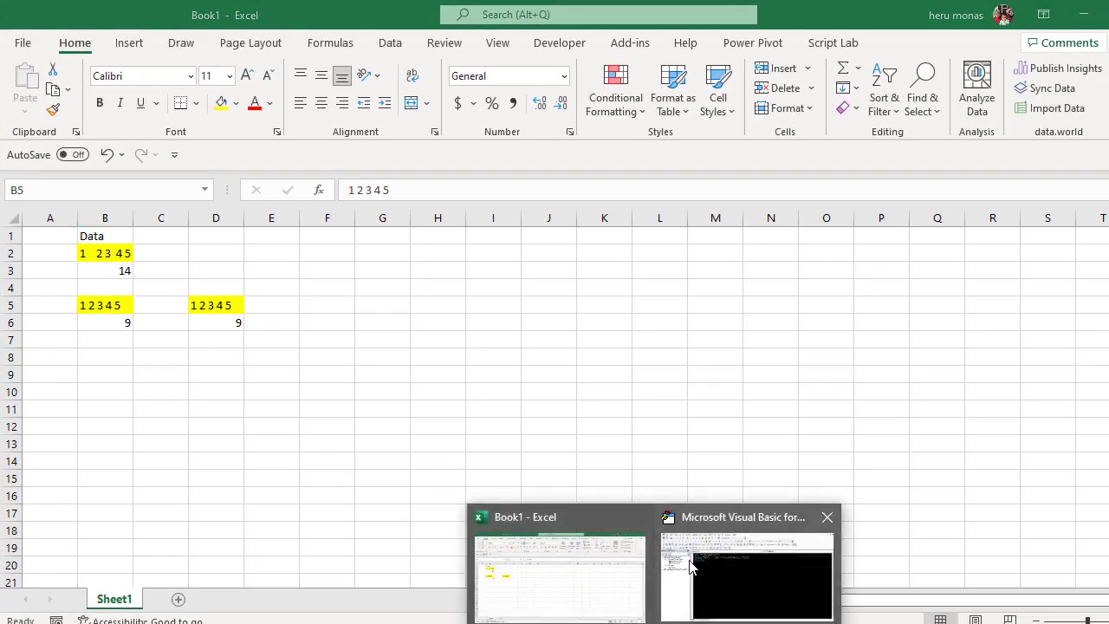
Step: Run TrimnyaMonas from the VBA editor, then make B2 the active source cell
{"action": "left_click", "coordinate": [707, 564]}
{"action": "left_click", "coordinate": [563, 196]}
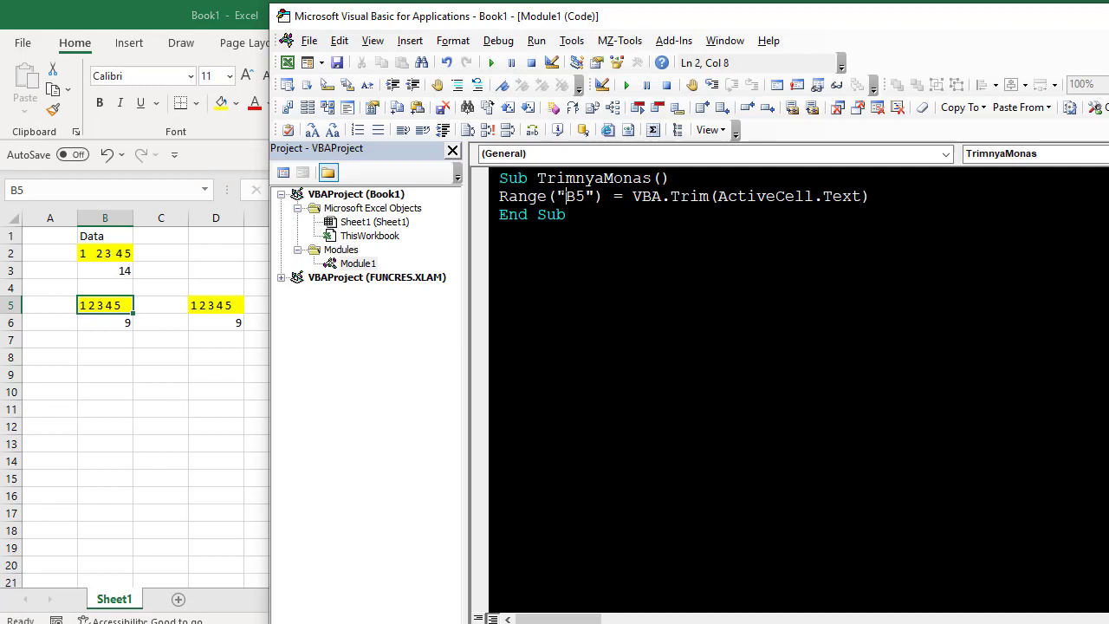
{"action": "left_click", "coordinate": [492, 63]}
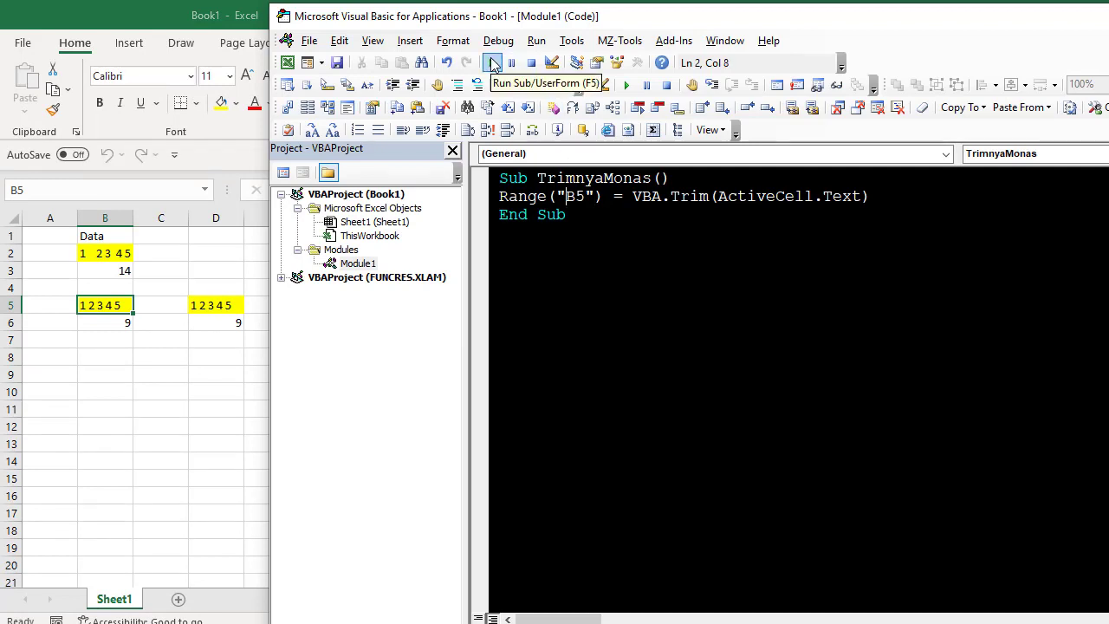
{"action": "left_click", "coordinate": [196, 255]}
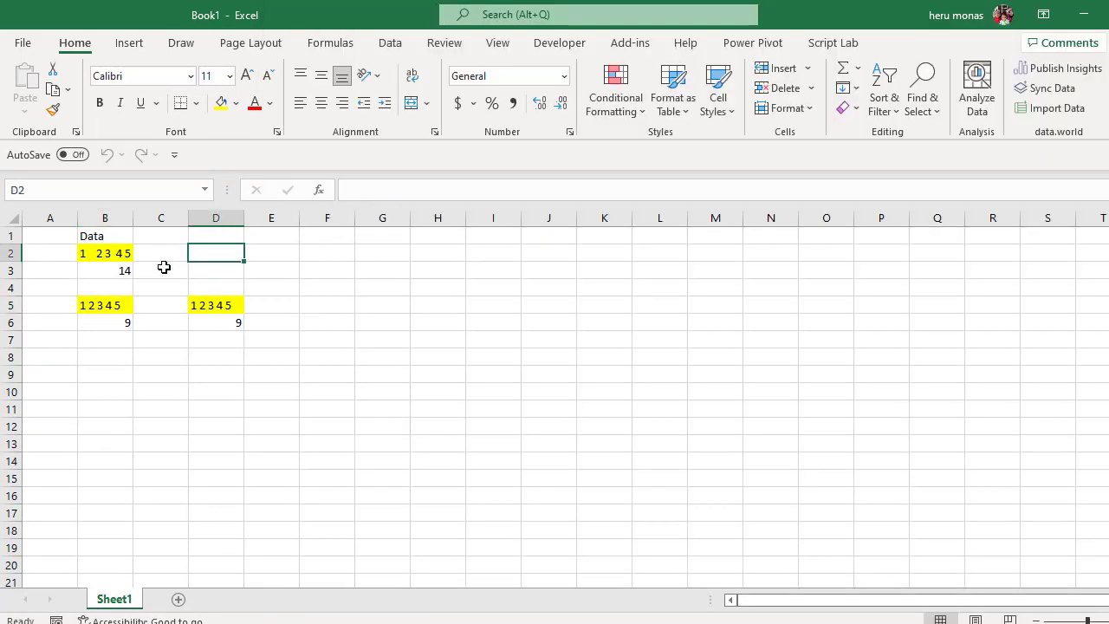
{"action": "left_click", "coordinate": [109, 255]}
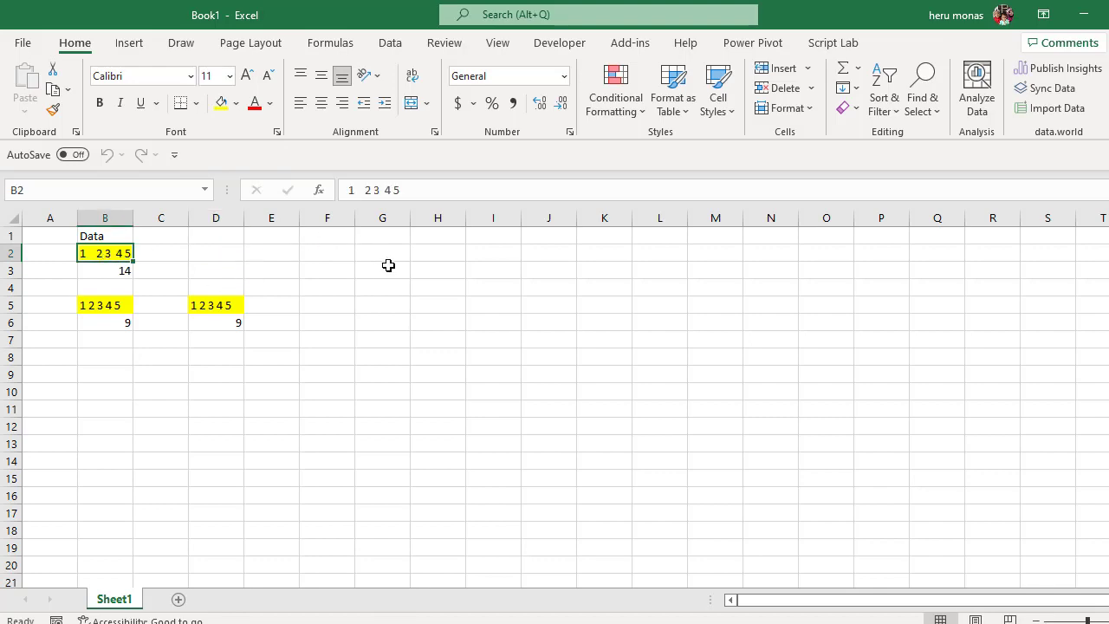
Step: Rerun TrimnyaMonas with B2 active and check B5's spaced text, length 13
{"action": "key", "text": "alt+F11"}
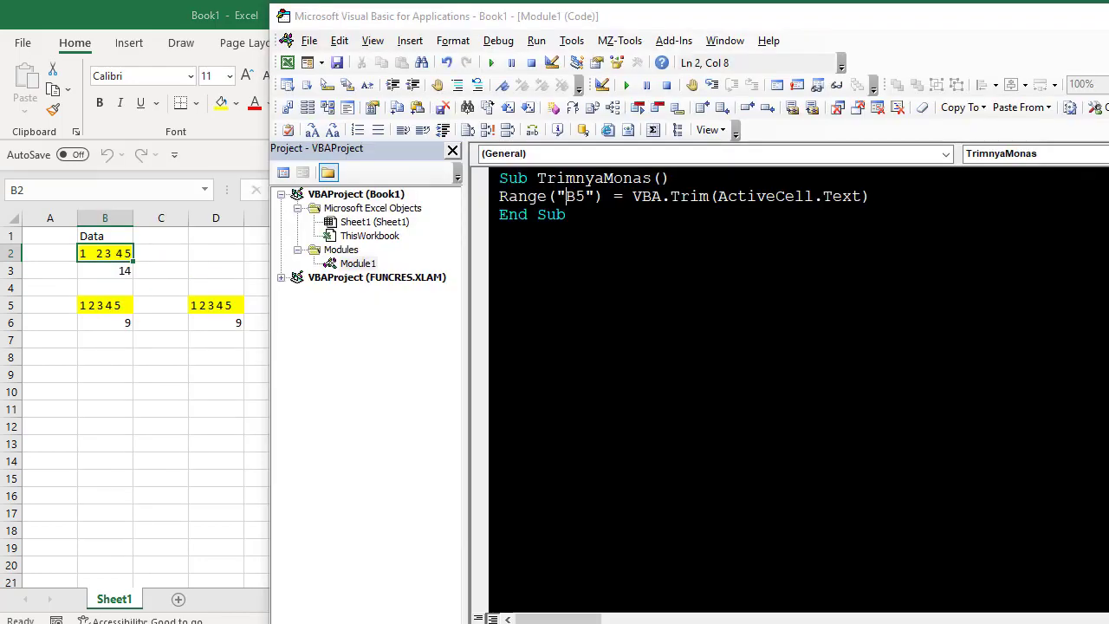
{"action": "left_click", "coordinate": [575, 196]}
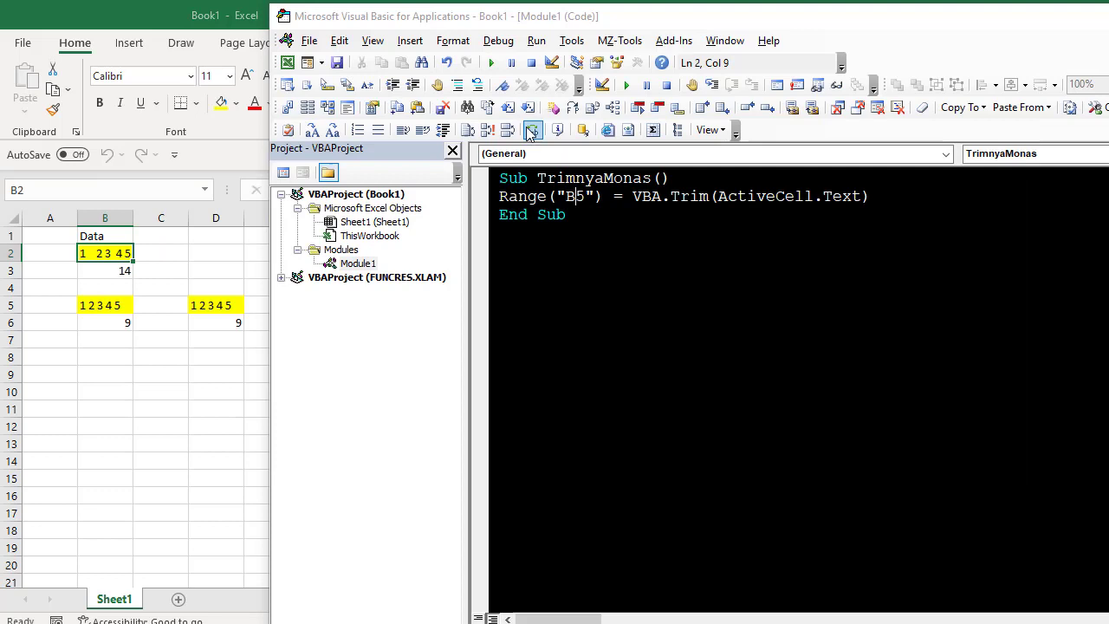
{"action": "left_click", "coordinate": [493, 63]}
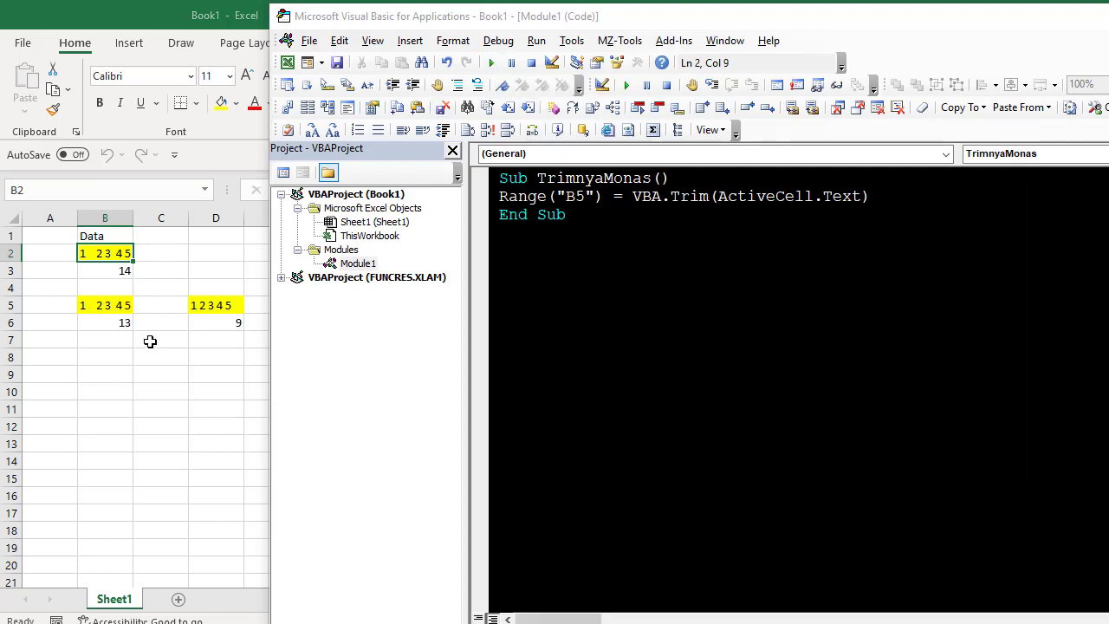
{"action": "left_click", "coordinate": [119, 322]}
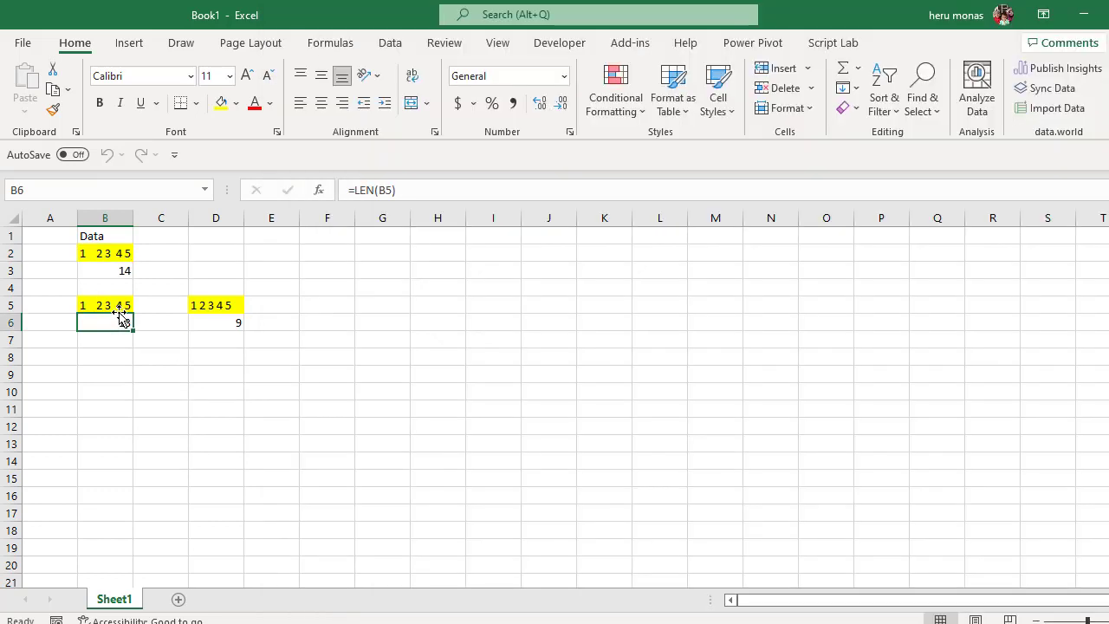
{"action": "left_click", "coordinate": [119, 305]}
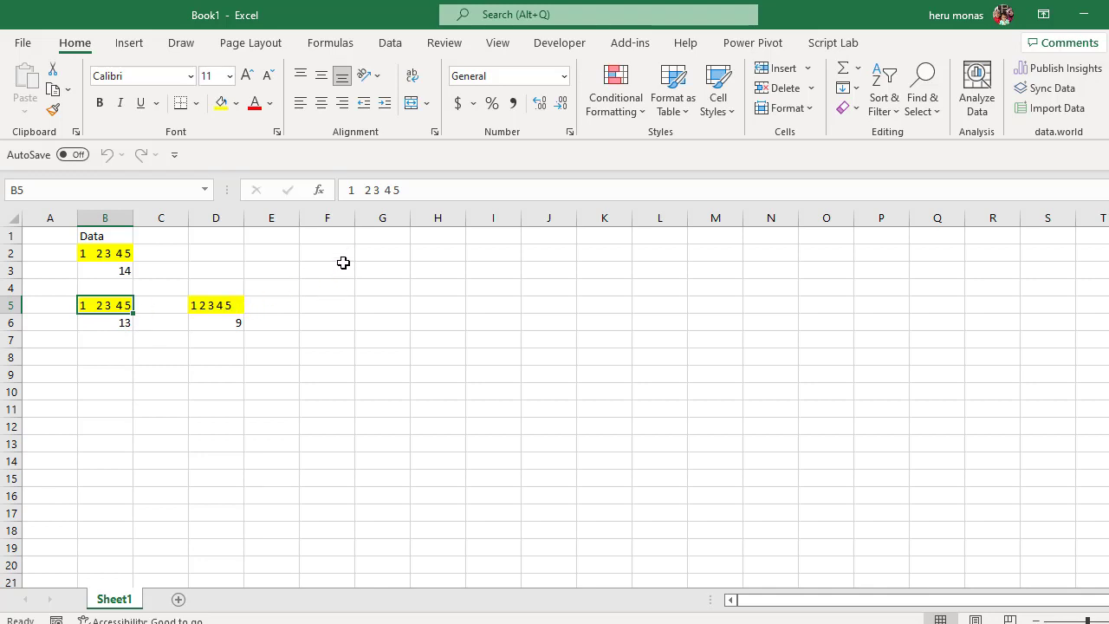
{"action": "left_click_drag", "start_coordinate": [343, 266], "coordinate": [331, 373]}
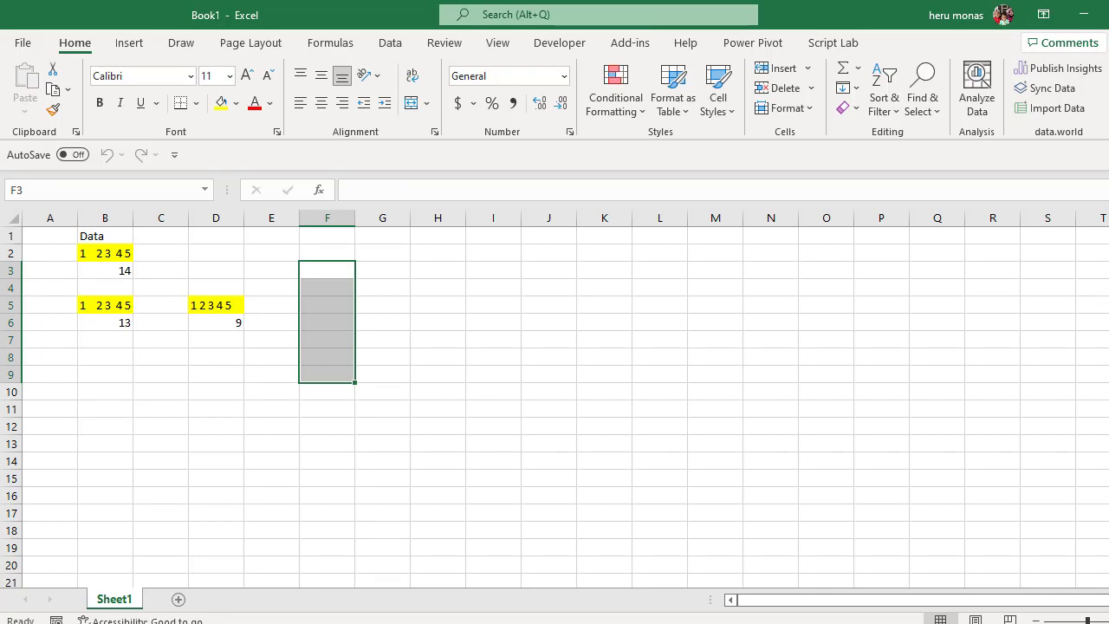
{"action": "left_click", "coordinate": [724, 596]}
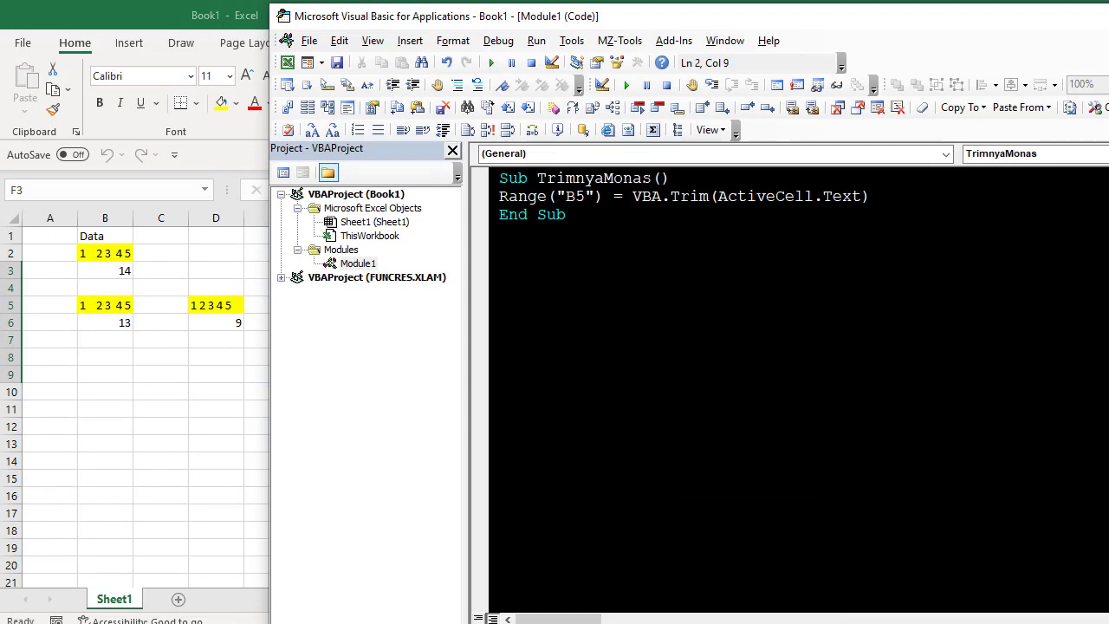
Step: Select Trim in the macro code, then view D5's =TRIM(B2) result of 9 characters
{"action": "double_click", "coordinate": [674, 195]}
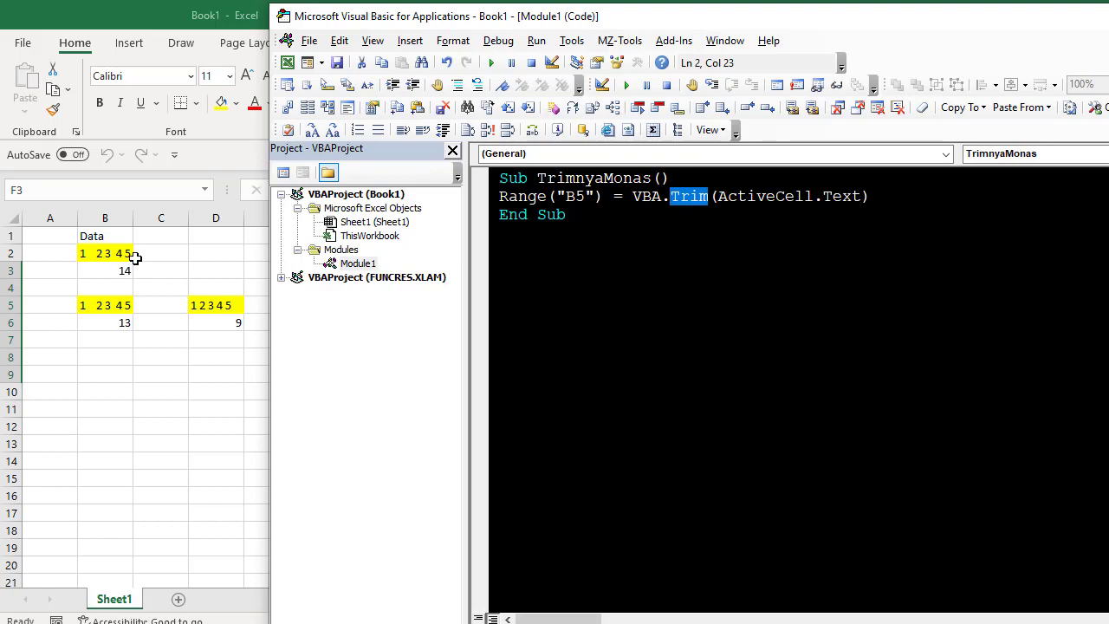
{"action": "left_click", "coordinate": [221, 323]}
{"action": "left_click", "coordinate": [225, 302]}
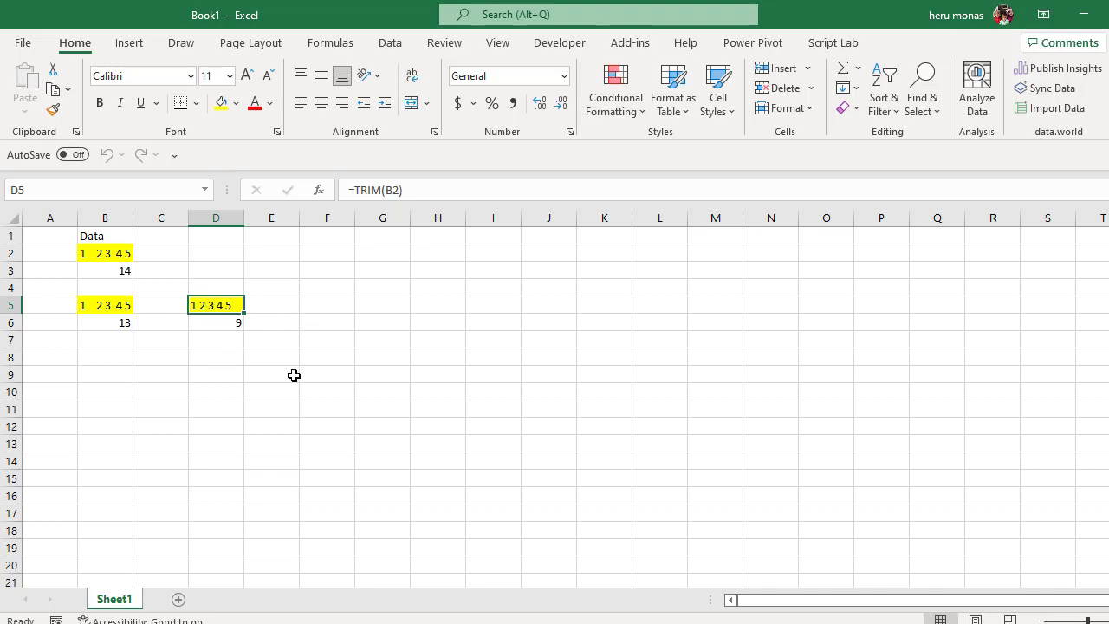
Step: Enter 10 in D8, then recheck the spaced text in B5
{"action": "left_click", "coordinate": [233, 341]}
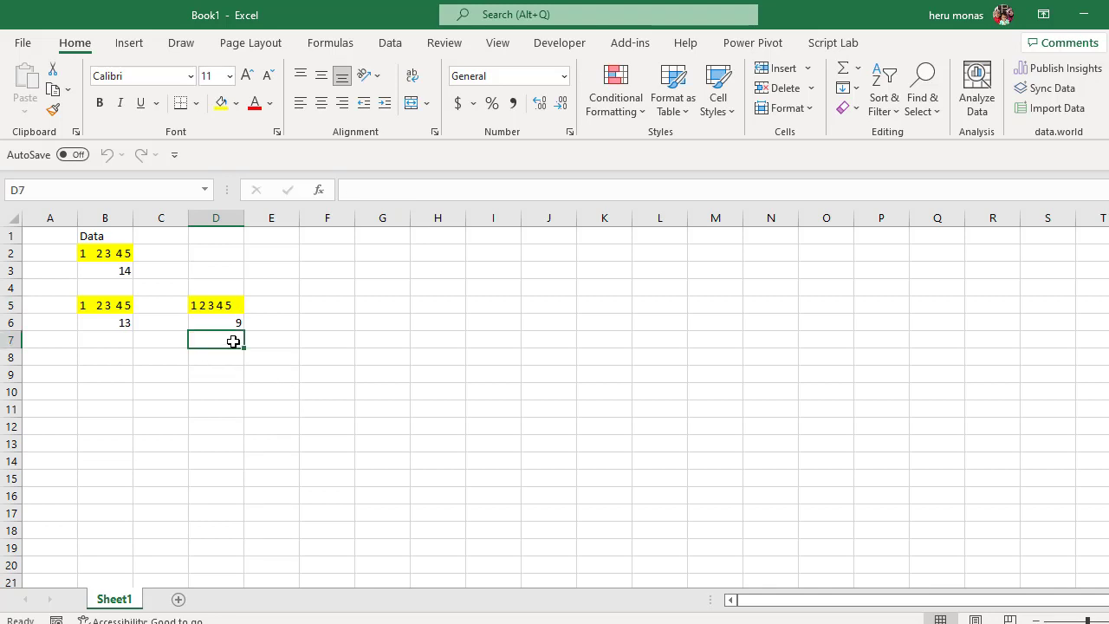
{"action": "left_click", "coordinate": [228, 359]}
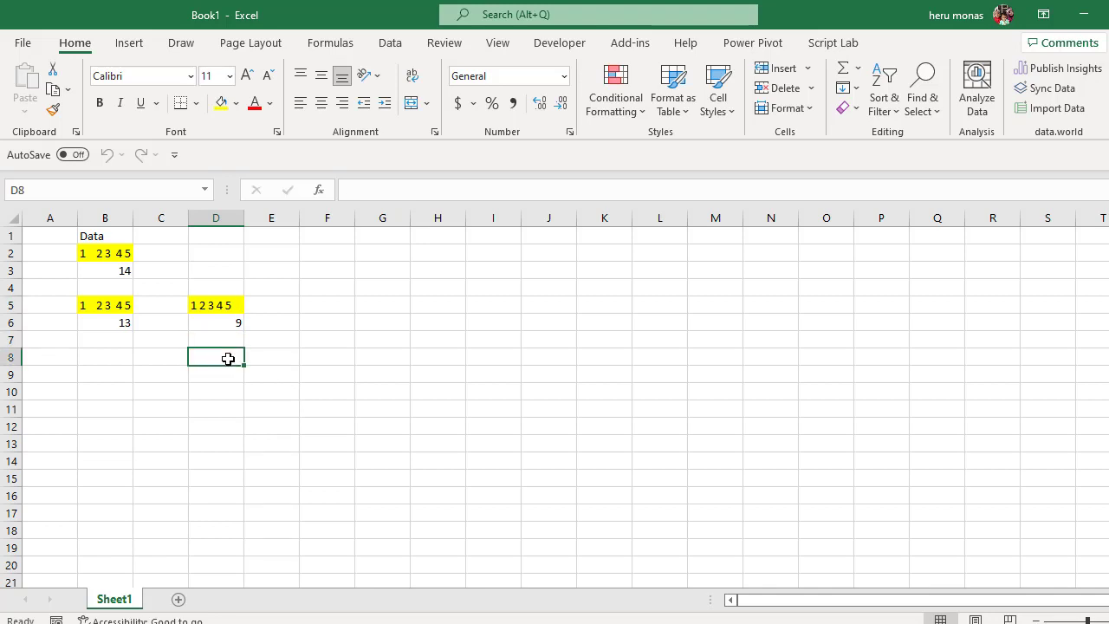
{"action": "type", "text": "10"}
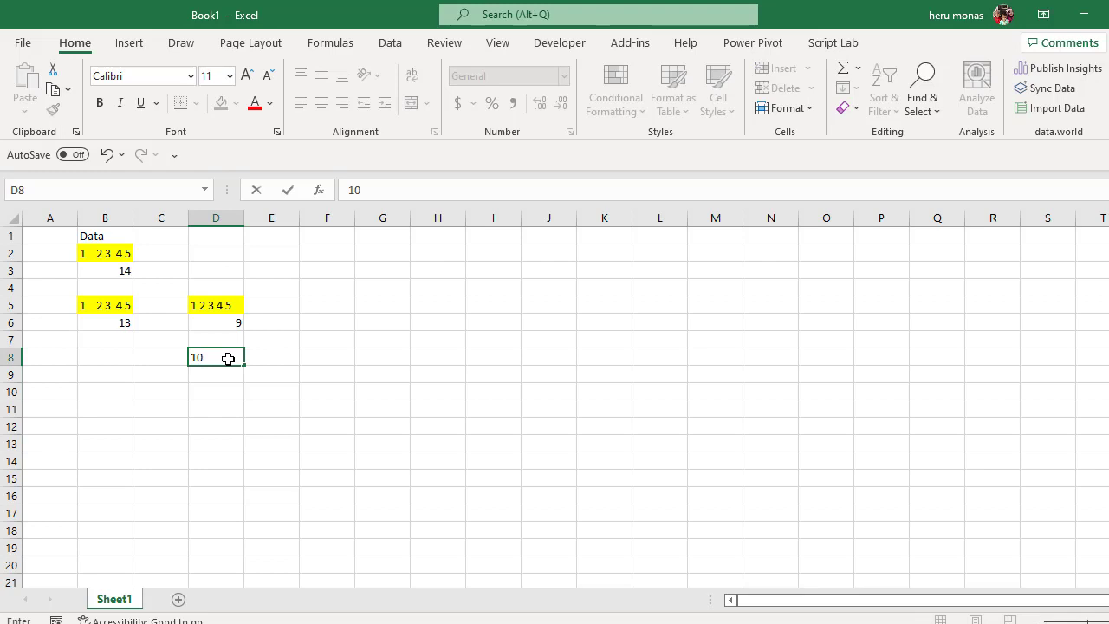
{"action": "key", "text": "Left"}
{"action": "key", "text": "Left"}
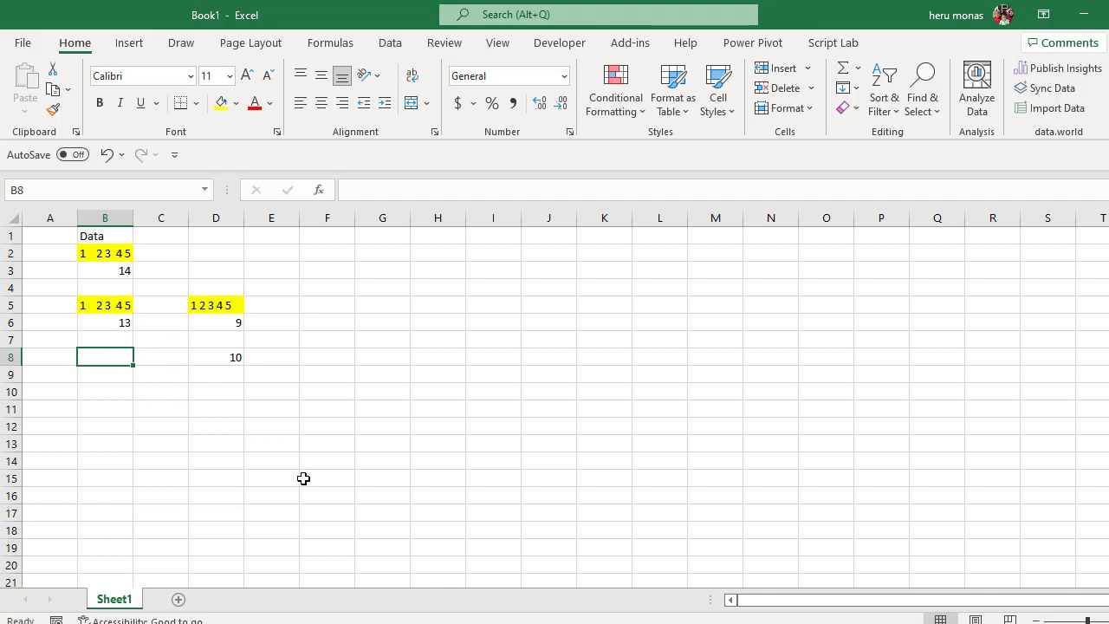
{"action": "left_click", "coordinate": [117, 306]}
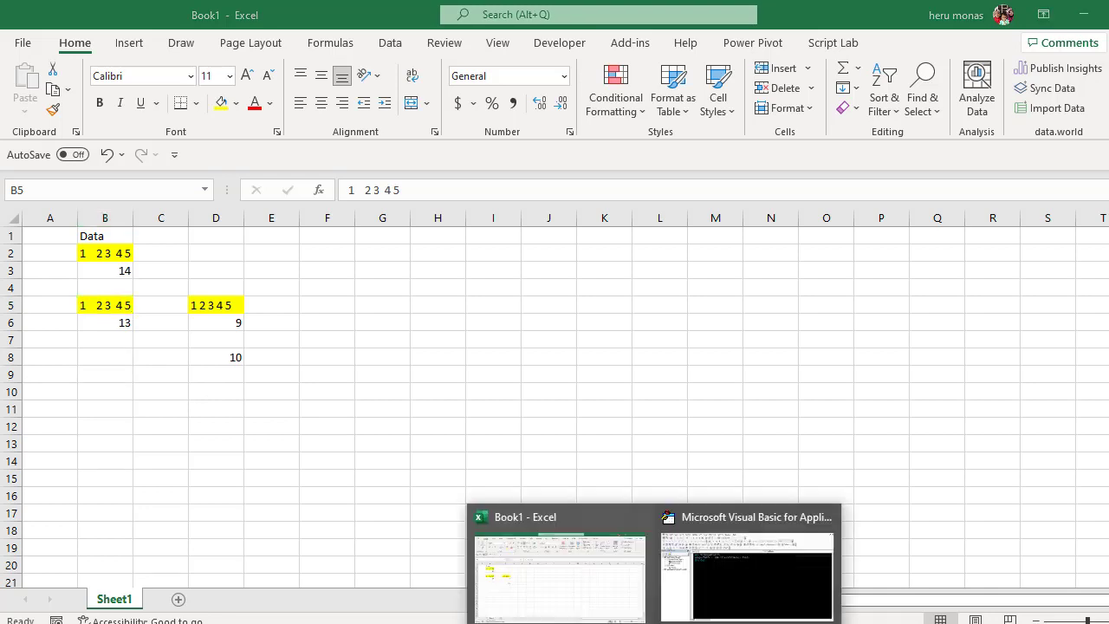
Step: Remove '.Trim' after VBA in the macro line and replace VBA with Application
{"action": "left_click", "coordinate": [736, 601]}
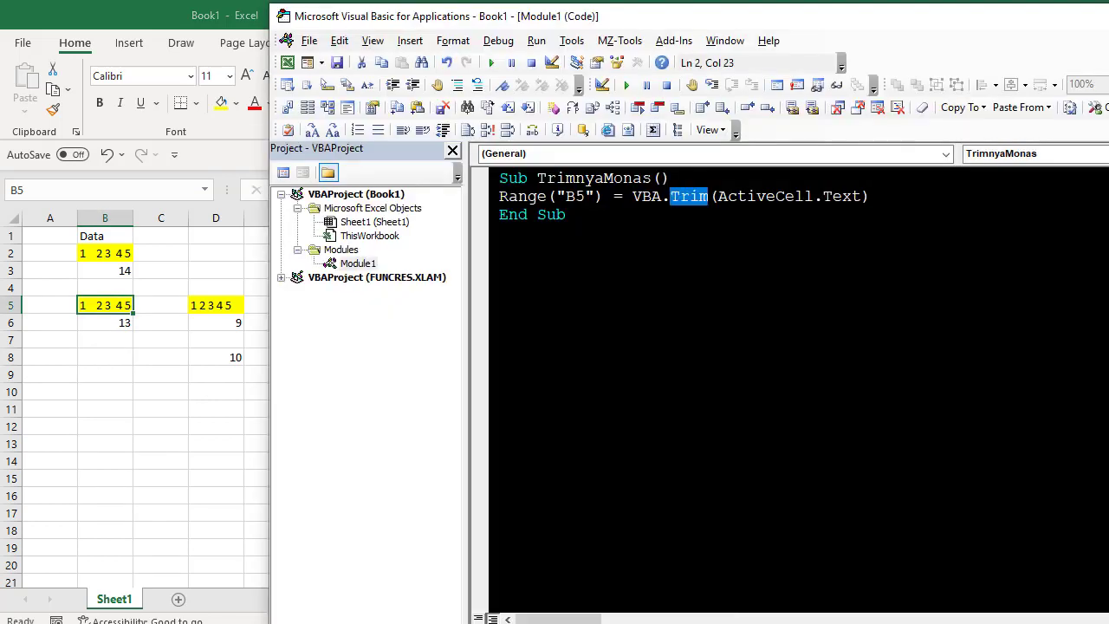
{"action": "left_click", "coordinate": [710, 197]}
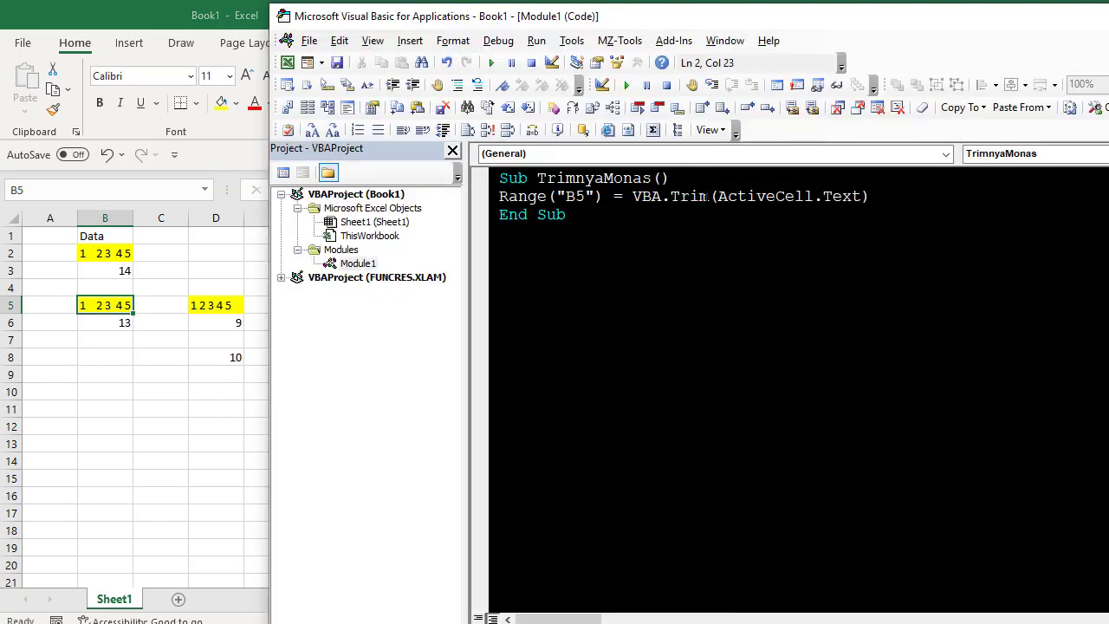
{"action": "key", "text": "BackSpace"}
{"action": "key", "text": "BackSpace"}
{"action": "key", "text": "BackSpace"}
{"action": "key", "text": "BackSpace"}
{"action": "key", "text": "BackSpace"}
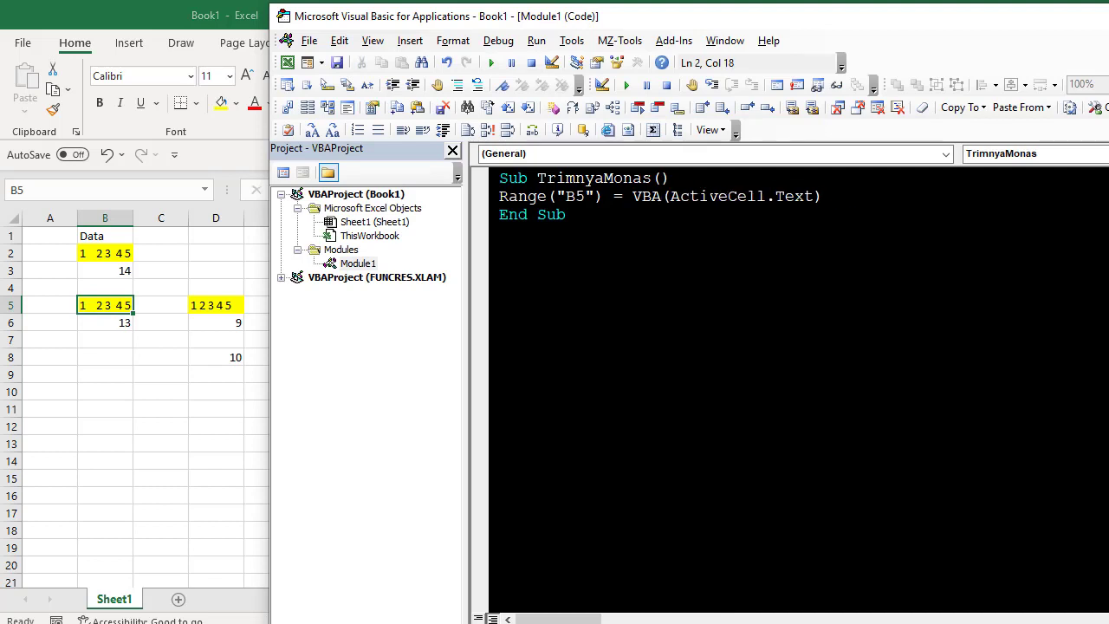
{"action": "key", "text": "BackSpace"}
{"action": "key", "text": "BackSpace"}
{"action": "key", "text": "BackSpace"}
{"action": "type", "text": "app"}
{"action": "type", "text": "li"}
{"action": "key", "text": "ctrl+space"}
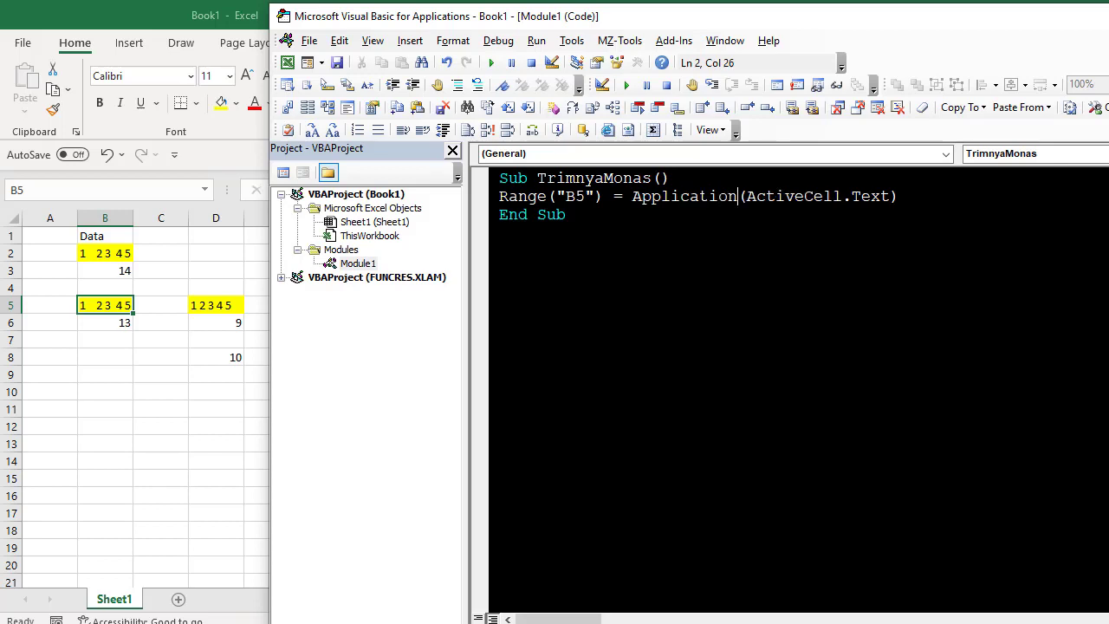
Step: Extend the call to Application.WorksheetFunction.Trim, correcting the 'tirm' typo
{"action": "type", "text": "."}
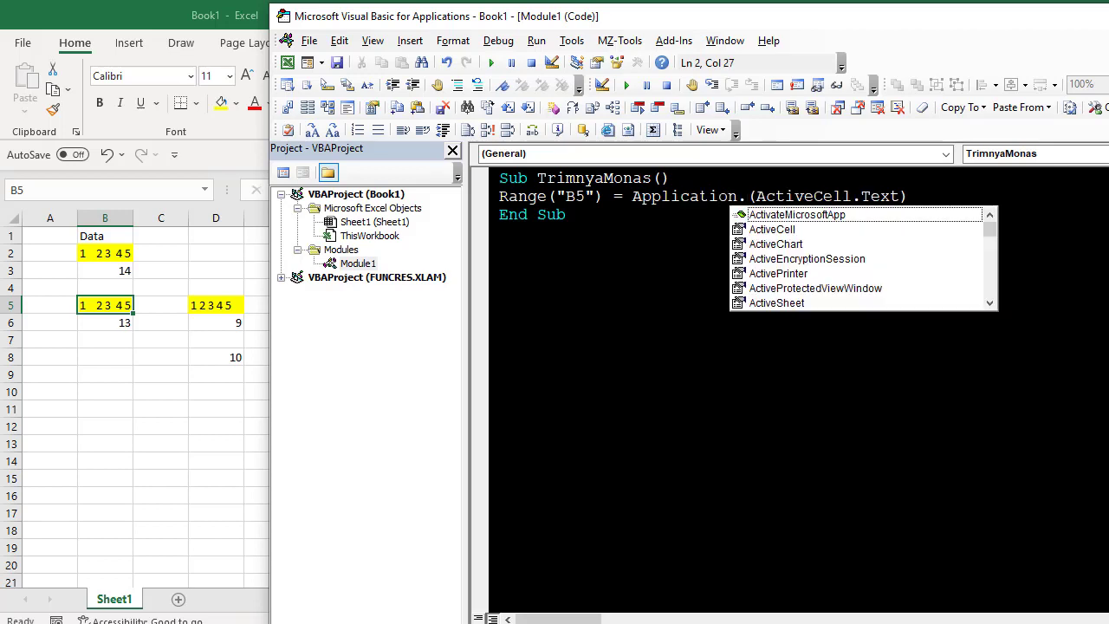
{"action": "type", "text": "w"}
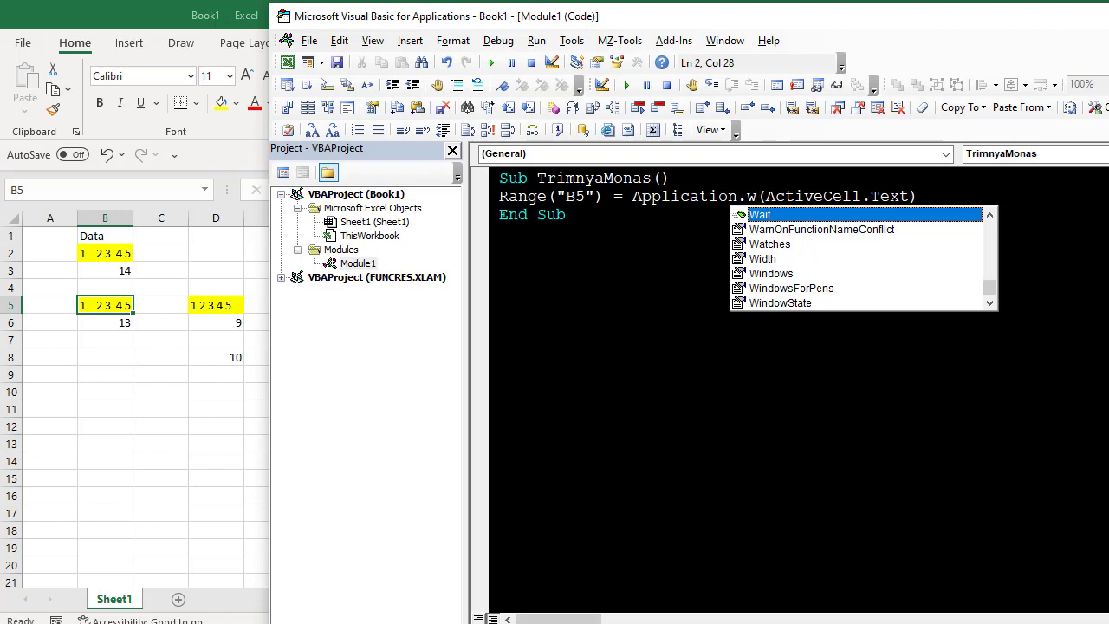
{"action": "type", "text": "or"}
{"action": "key", "text": "Down"}
{"action": "key", "text": "Down"}
{"action": "key", "text": "Up"}
{"action": "key", "text": "Tab"}
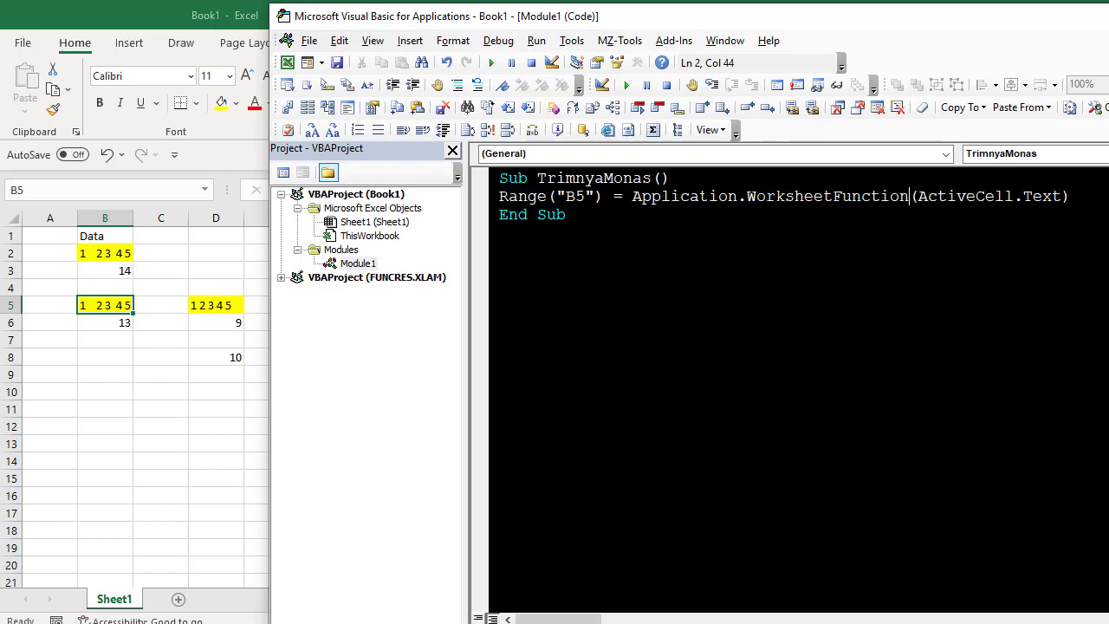
{"action": "type", "text": ".t"}
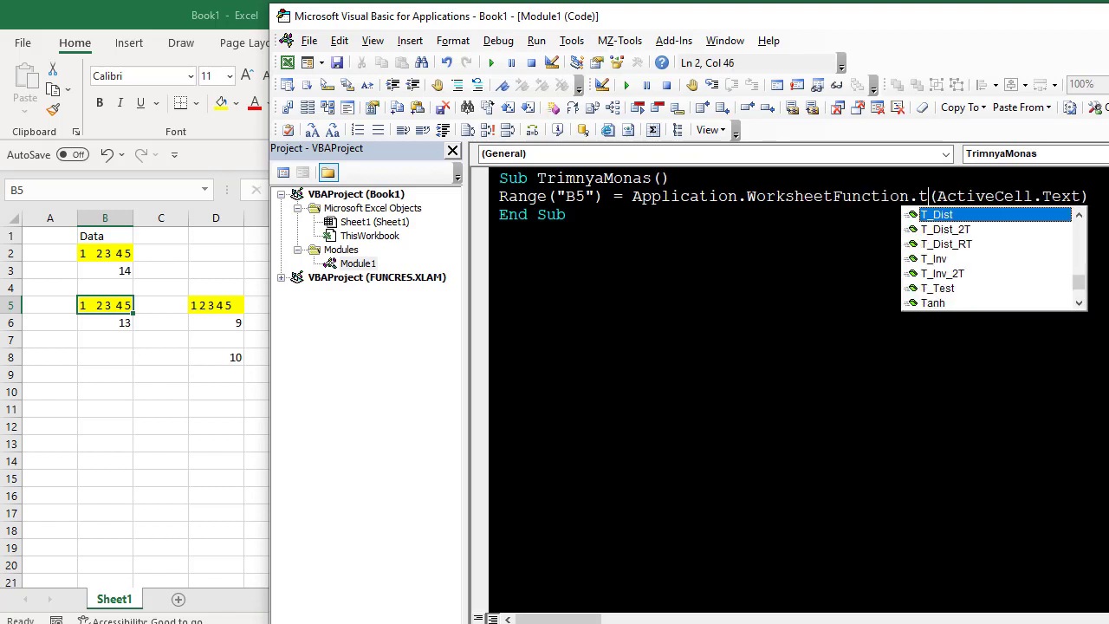
{"action": "type", "text": "irm"}
{"action": "key", "text": "BackSpace"}
{"action": "key", "text": "BackSpace"}
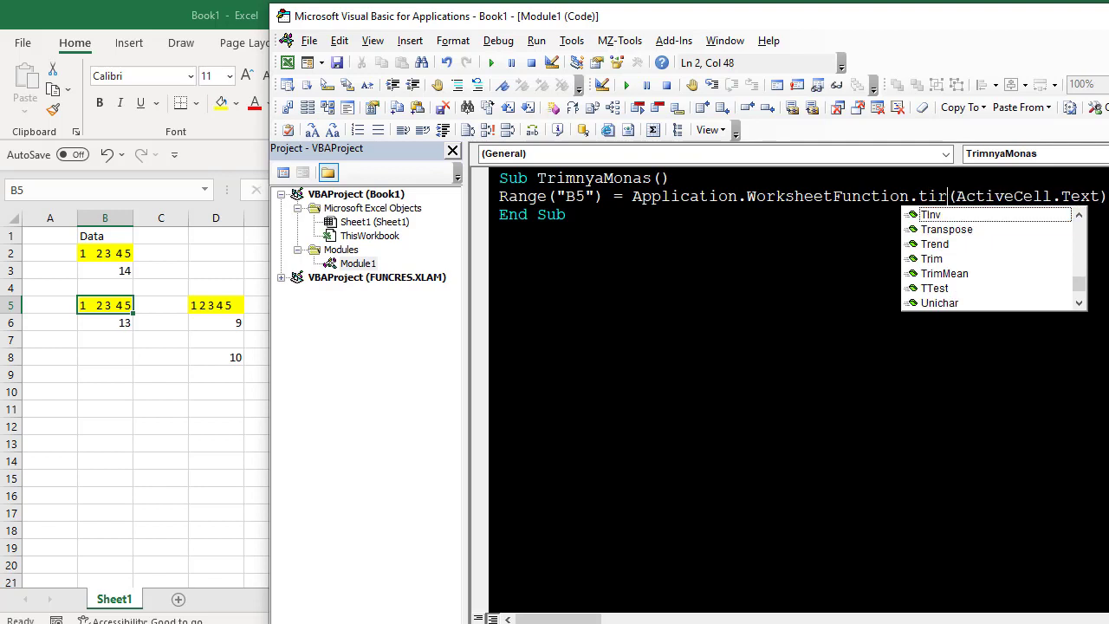
{"action": "key", "text": "BackSpace"}
{"action": "type", "text": "rim"}
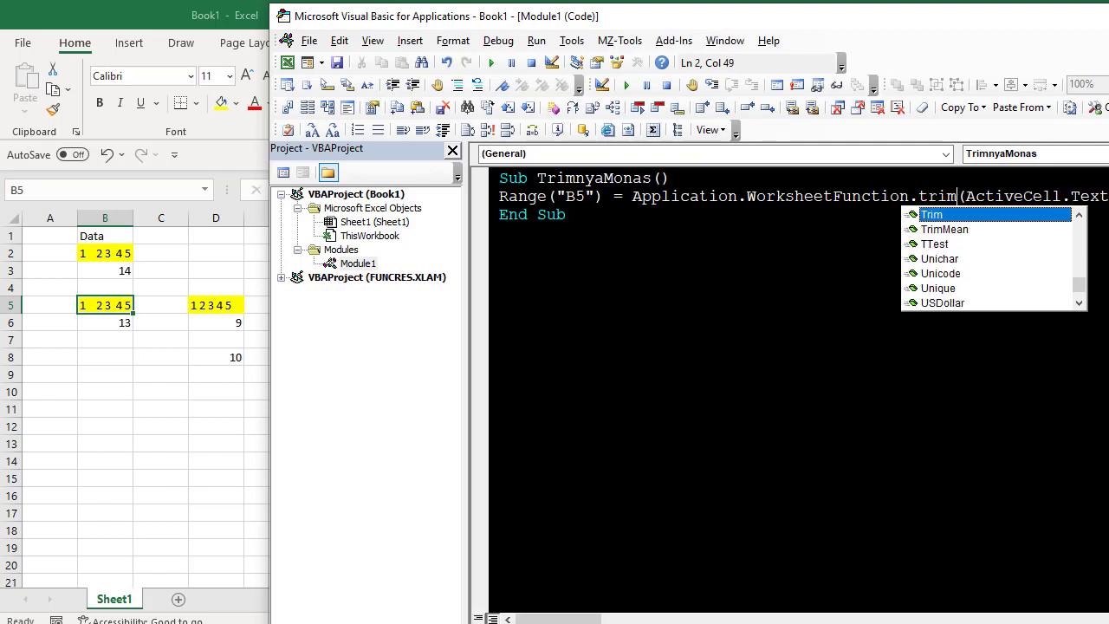
{"action": "left_click", "coordinate": [500, 232]}
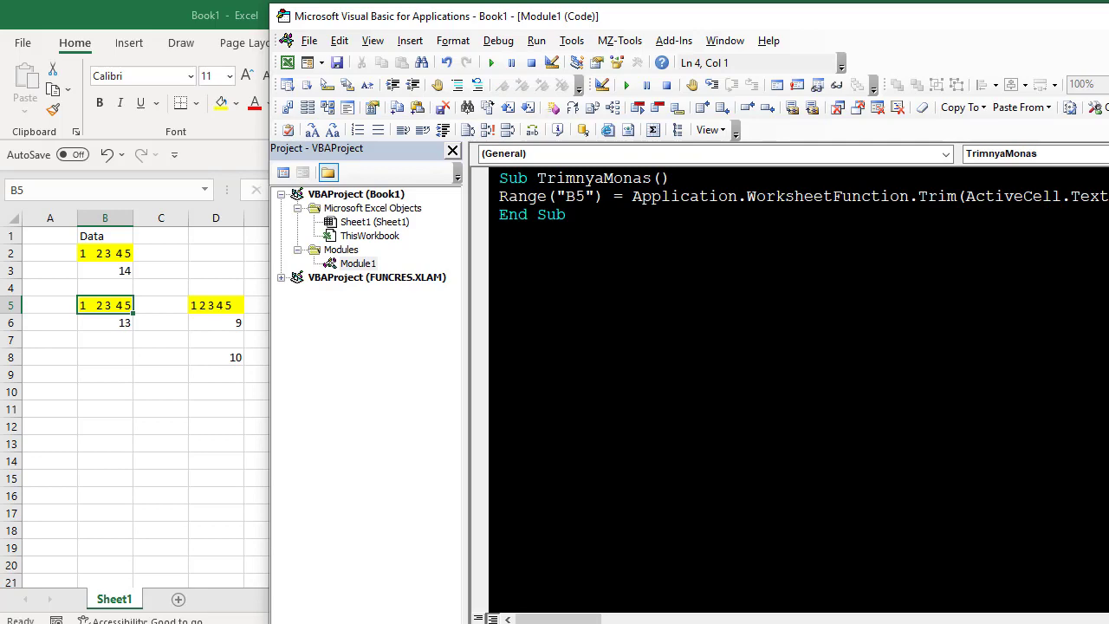
{"action": "left_click", "coordinate": [624, 196]}
Step: With B2 active, rerun TrimnyaMonas and confirm B6 now shows length 9
{"action": "left_click", "coordinate": [110, 254]}
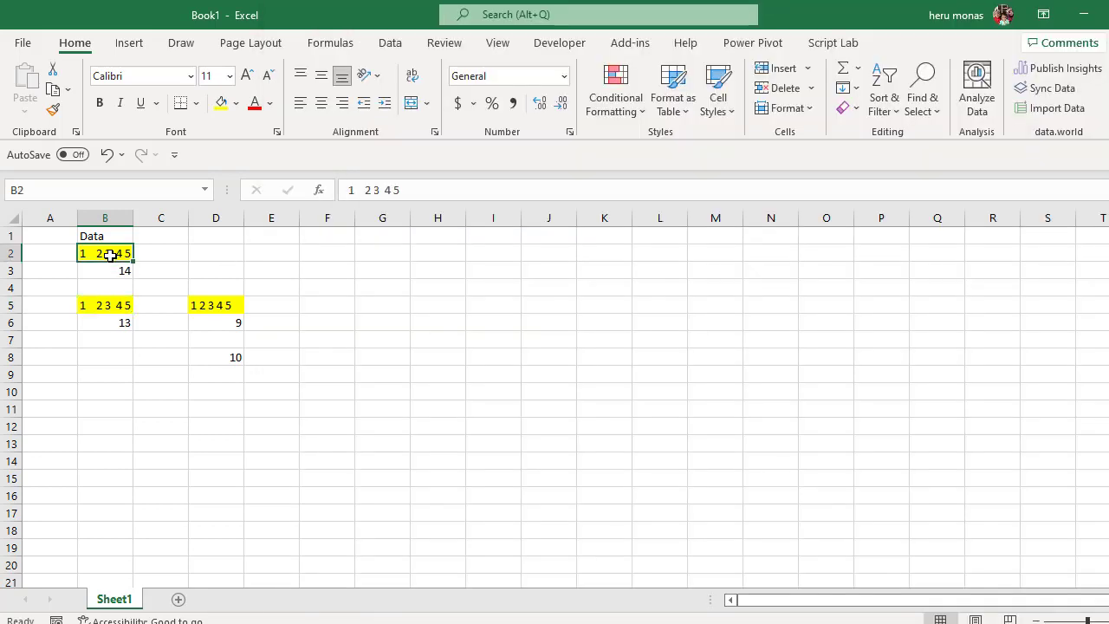
{"action": "key", "text": "alt+F11"}
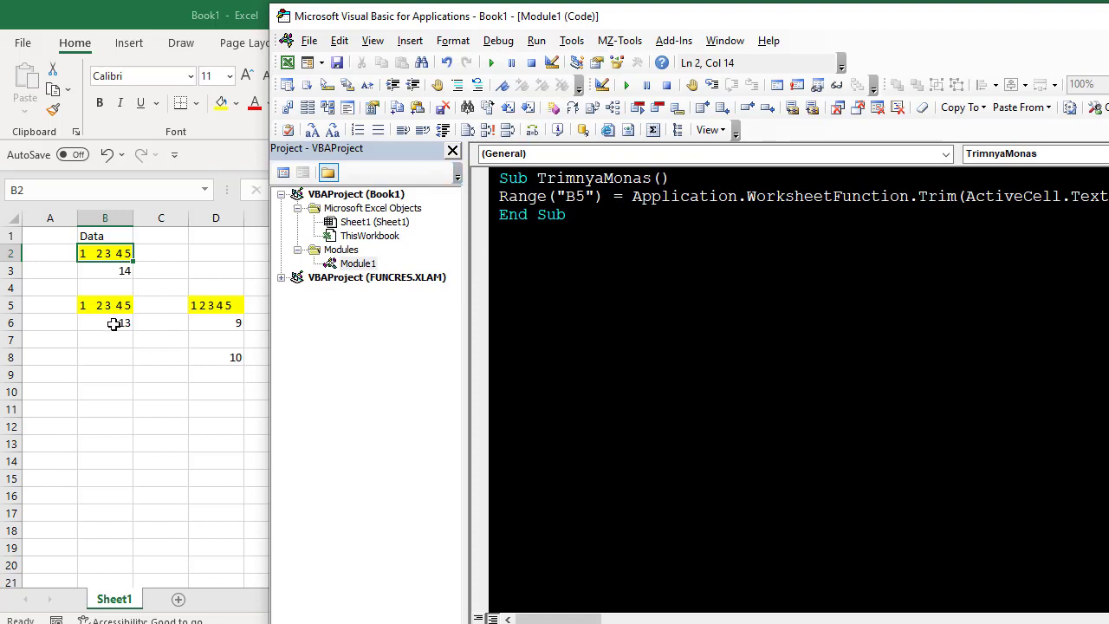
{"action": "left_click", "coordinate": [490, 62]}
{"action": "key", "text": "alt+F11"}
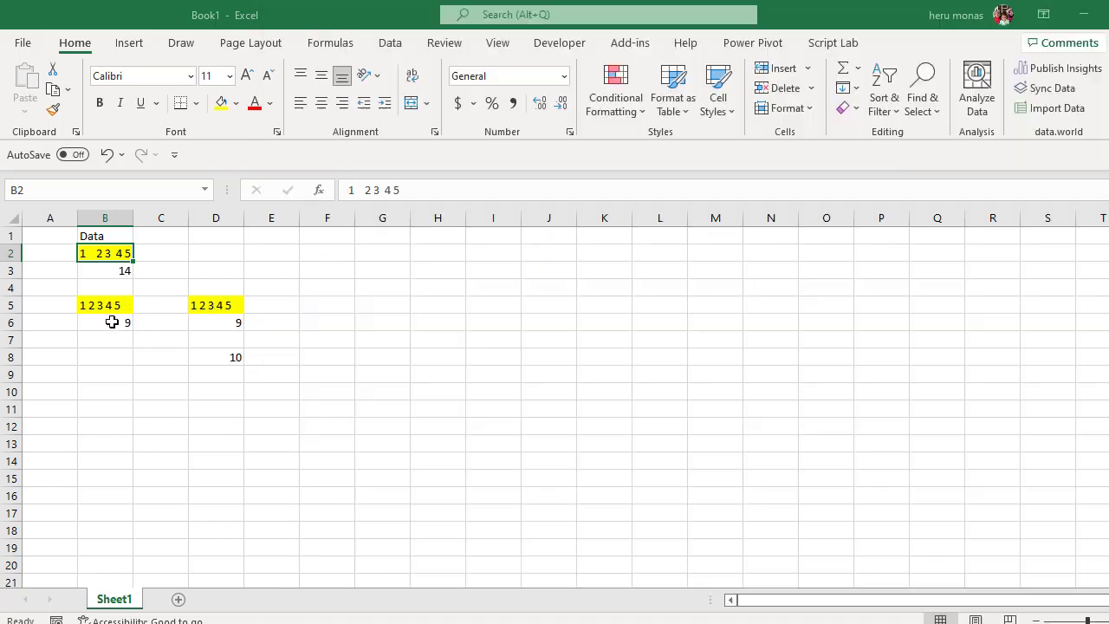
{"action": "left_click", "coordinate": [108, 322]}
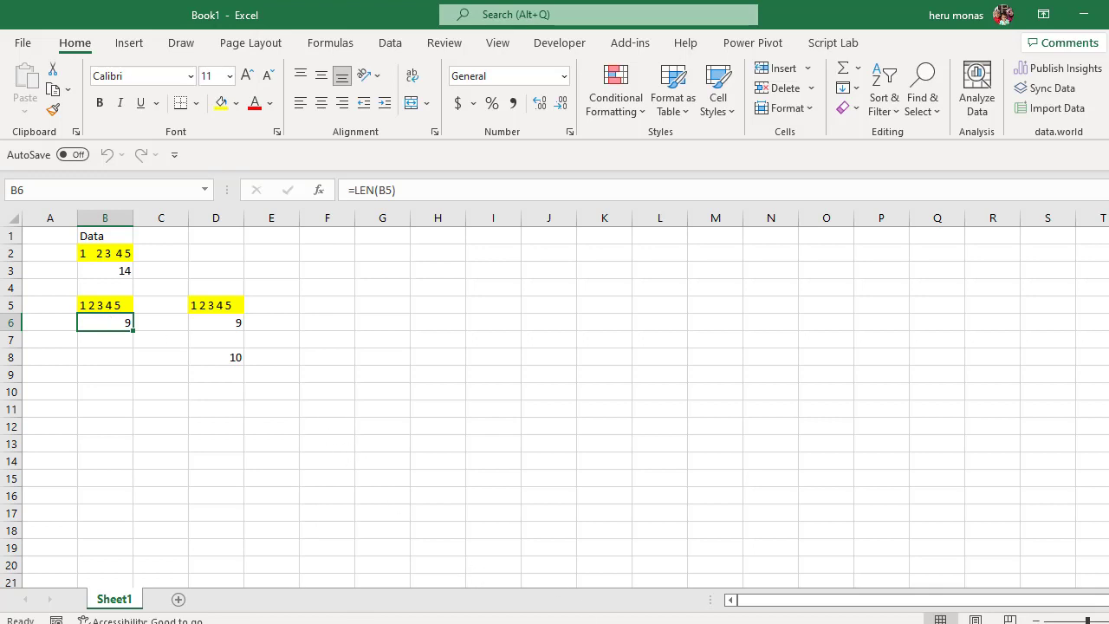
{"action": "left_click", "coordinate": [732, 594]}
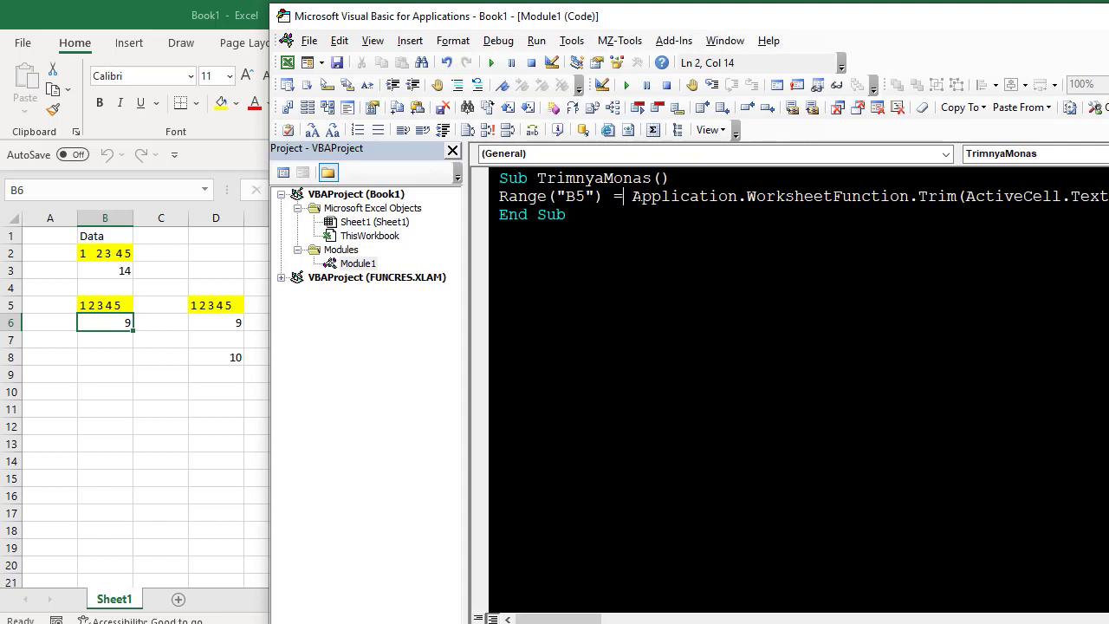
{"action": "left_click_drag", "start_coordinate": [631, 195], "coordinate": [880, 195]}
{"action": "key", "text": "shift+Right"}
{"action": "key", "text": "shift+Right"}
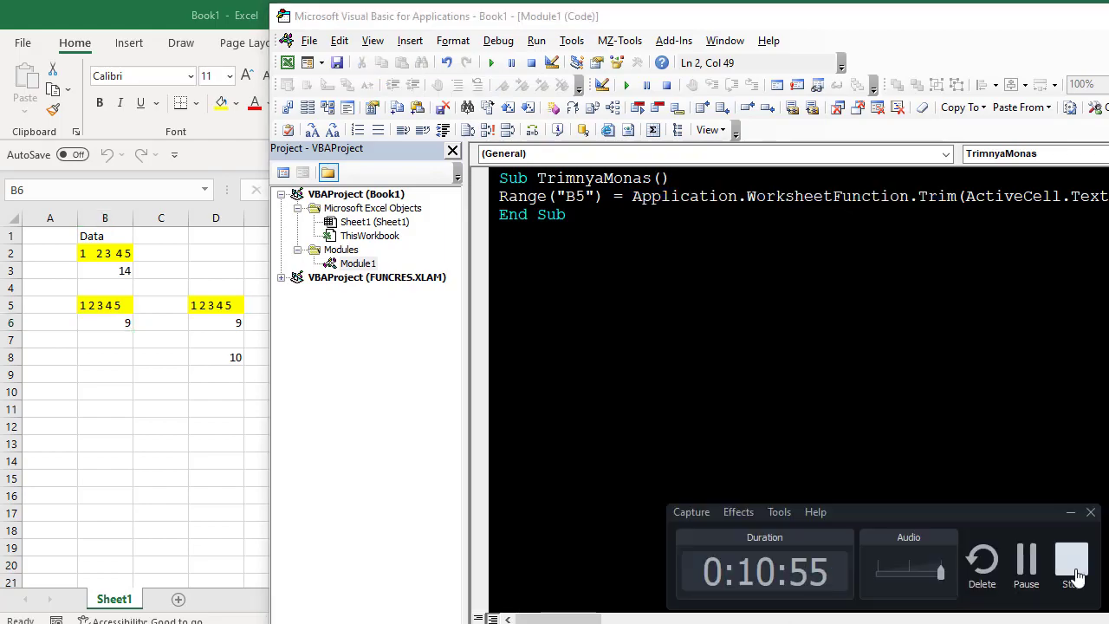
{"action": "left_click", "coordinate": [1074, 573]}
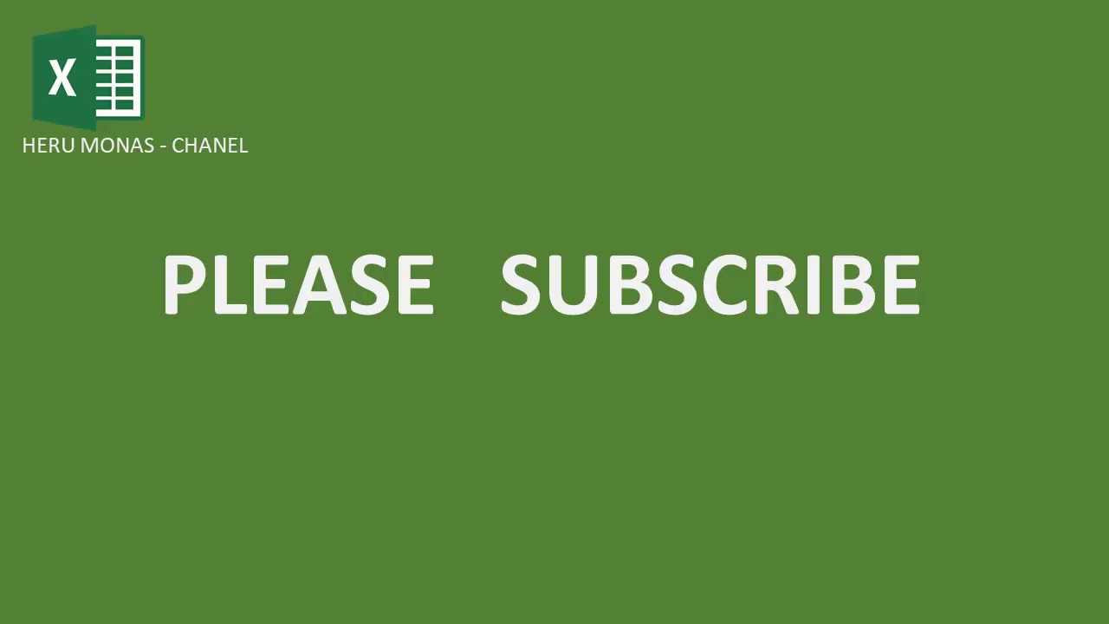